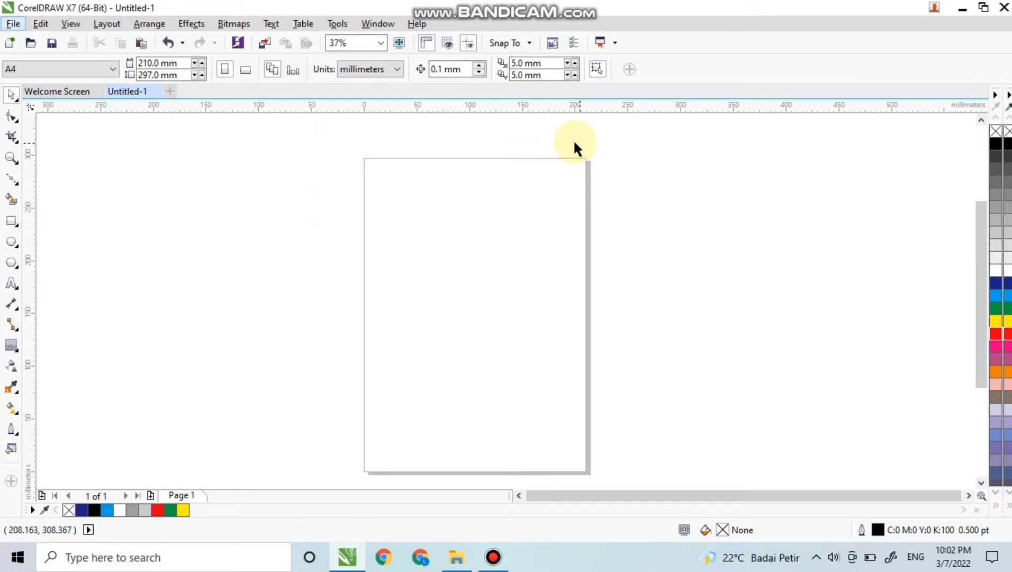
# Step: Draw a straight horizontal line about 147 mm long and a straight vertical line about 111 mm long crossing it, using the Freehand tool
pyautogui.press('ctrl')
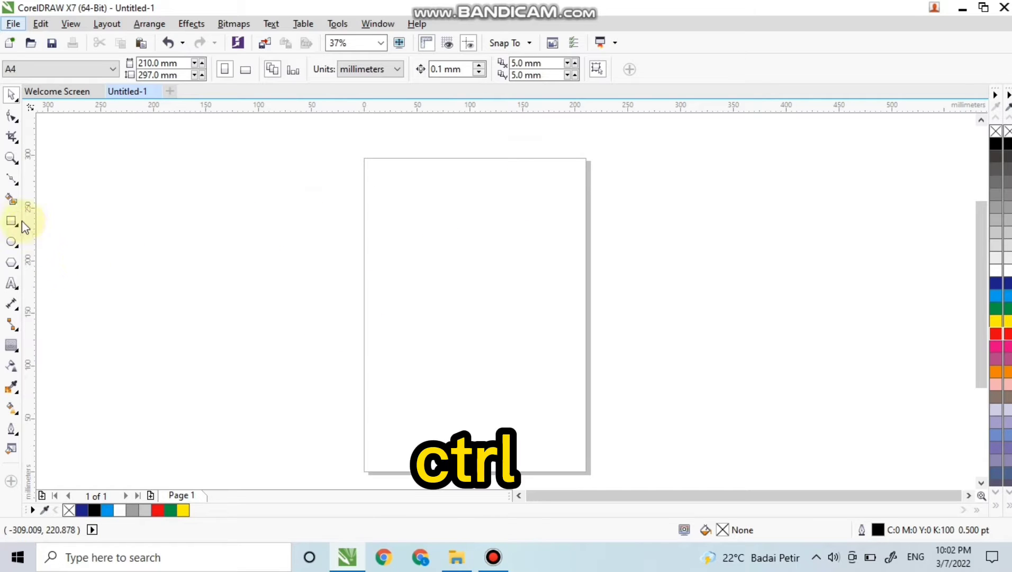
pyautogui.click(10, 181)
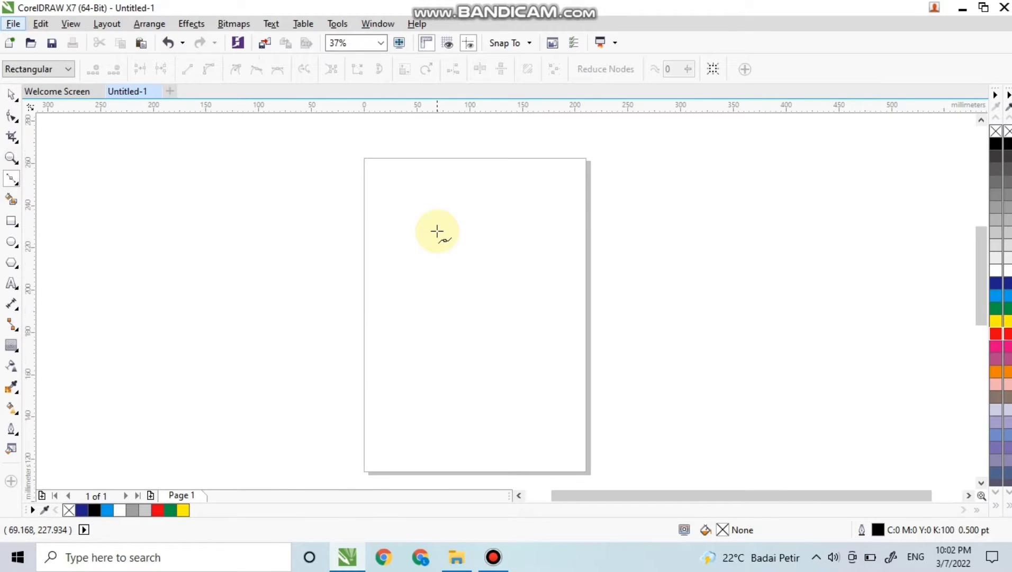
pyautogui.scroll(2, 436, 230)
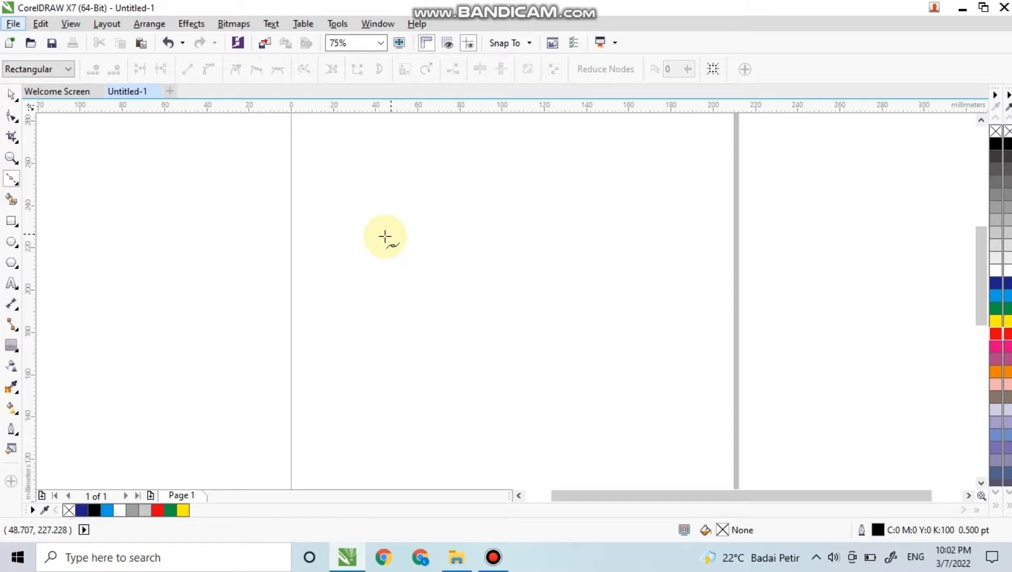
pyautogui.moveTo(380, 236)
pyautogui.mouseDown()
pyautogui.moveTo(590, 226)
pyautogui.moveTo(690, 236)
pyautogui.mouseUp()
pyautogui.click(691, 236)
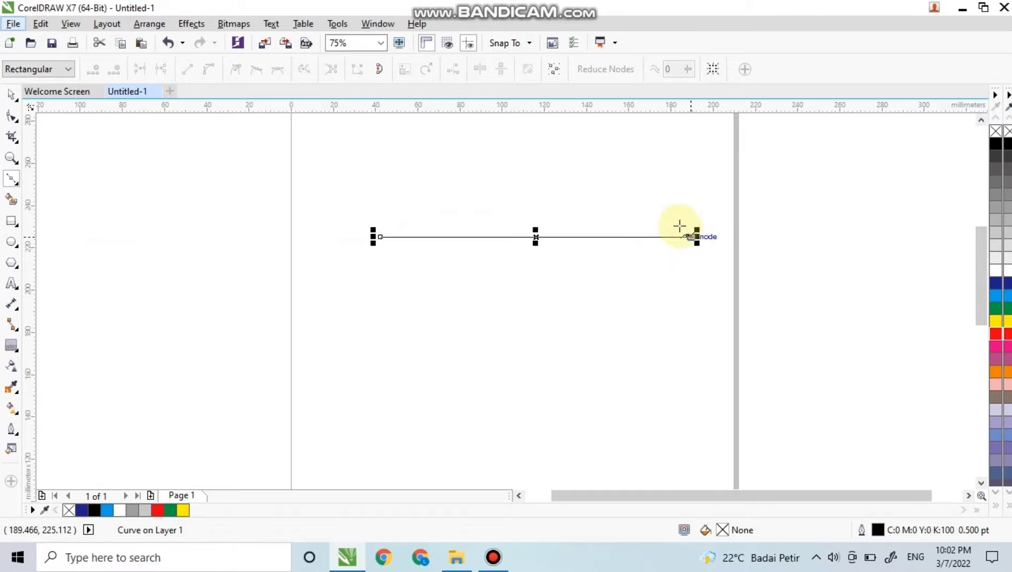
pyautogui.hotkey('ctrl', 'z')
pyautogui.press('space')
pyautogui.press('space')
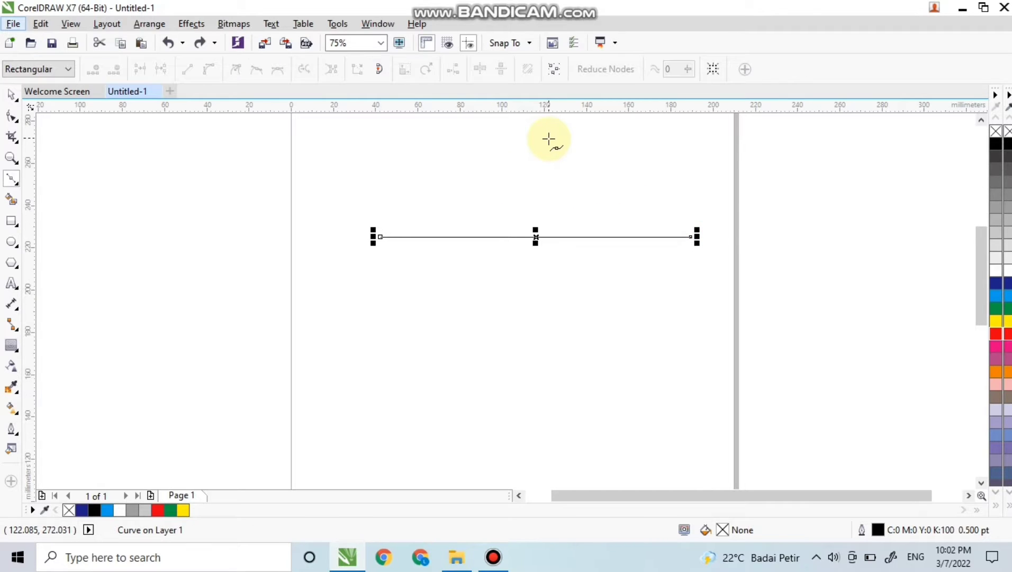
pyautogui.moveTo(549, 139); pyautogui.dragTo(551, 373)
pyautogui.click(549, 375)
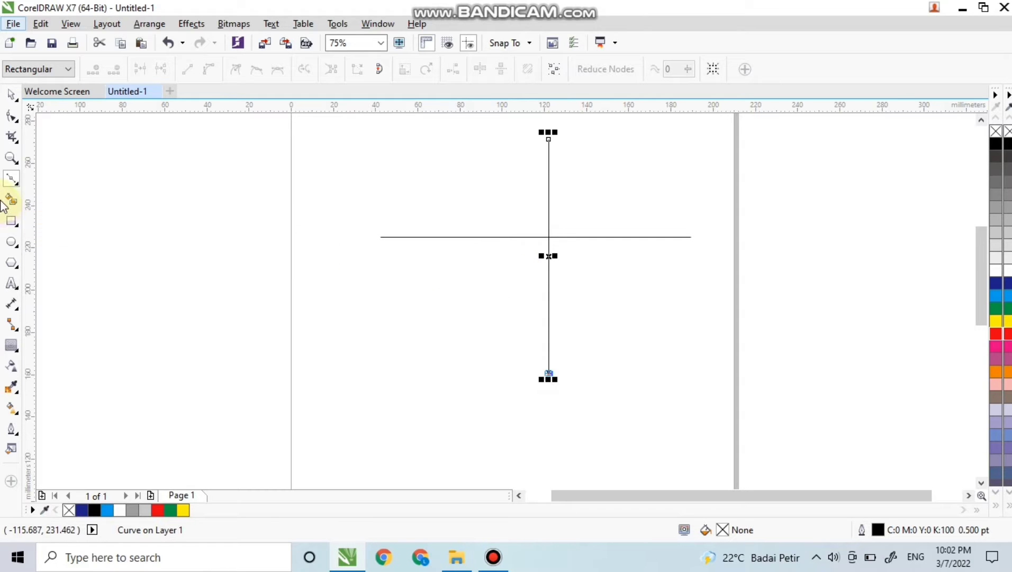
# Step: Draw a square about 55 mm wide and a circle about 64 mm across above the horizontal line, on either side of the vertical line
pyautogui.click(14, 222)
pyautogui.moveTo(393, 188); pyautogui.dragTo(405, 304)
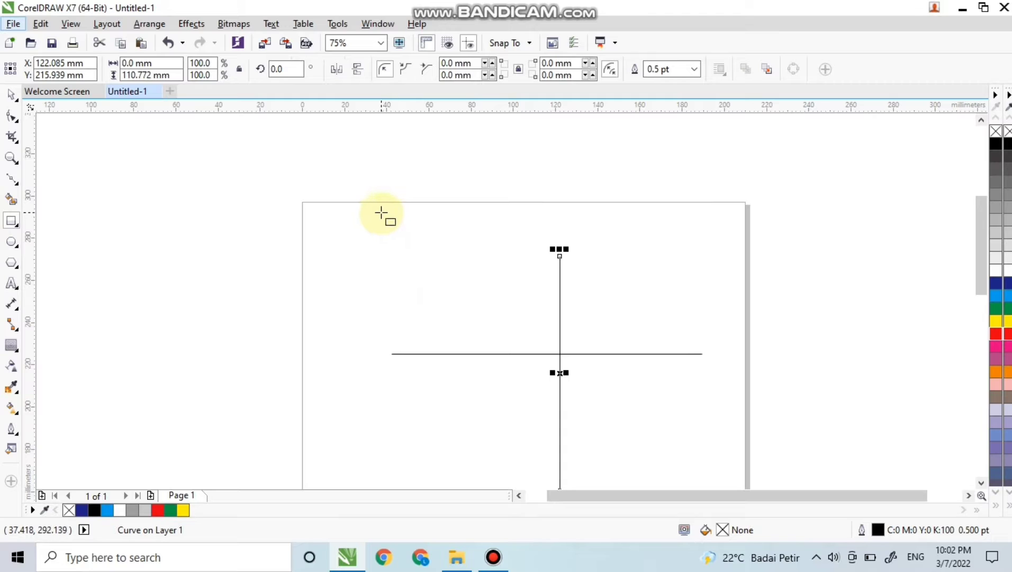
pyautogui.moveTo(381, 213); pyautogui.dragTo(497, 329)
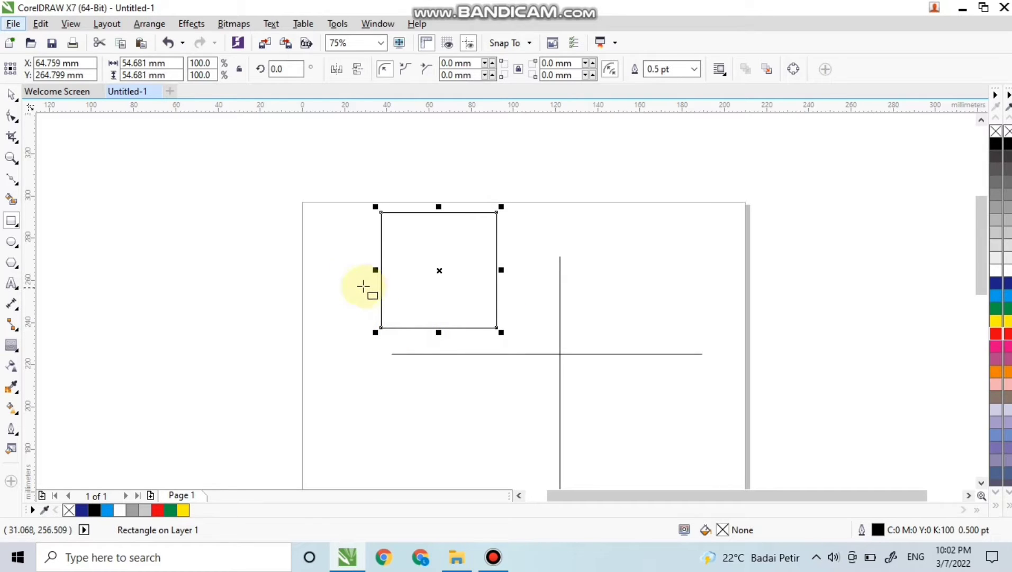
pyautogui.click(12, 242)
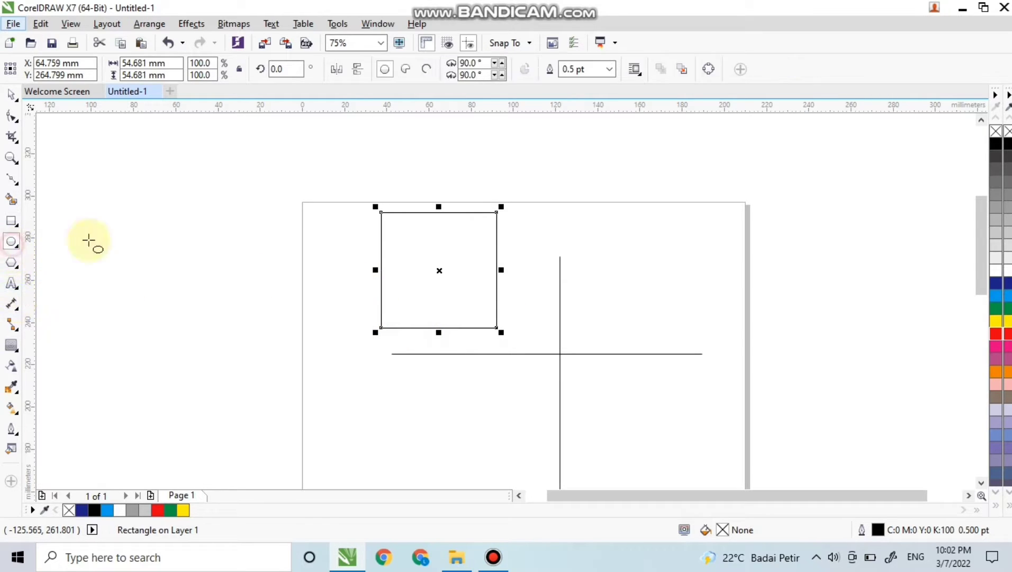
pyautogui.moveTo(603, 201); pyautogui.dragTo(739, 337)
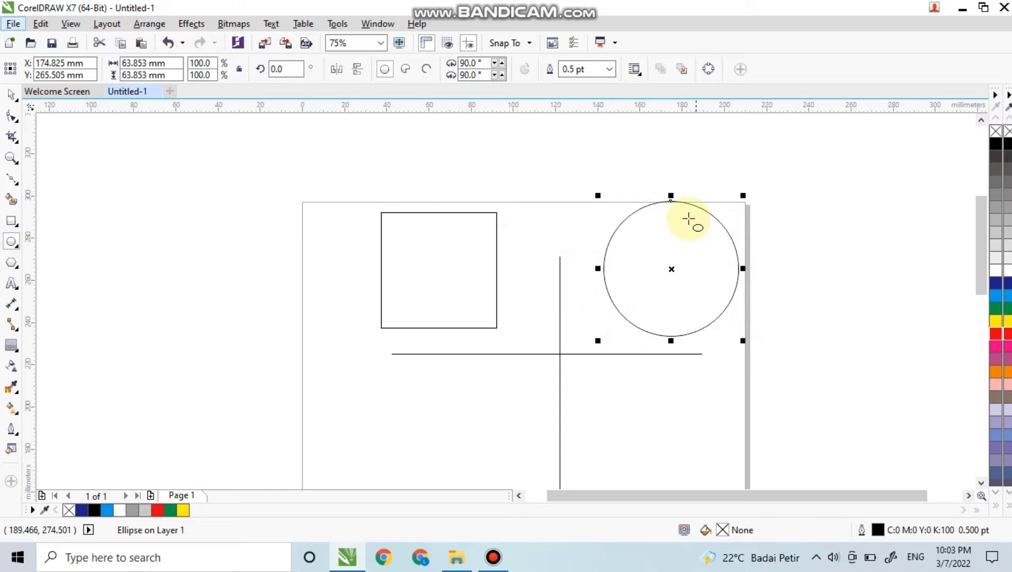
# Step: Draw a polygon about 82 mm wide beside the square, over the page's edge, and set its number of sides to 3
pyautogui.click(11, 265)
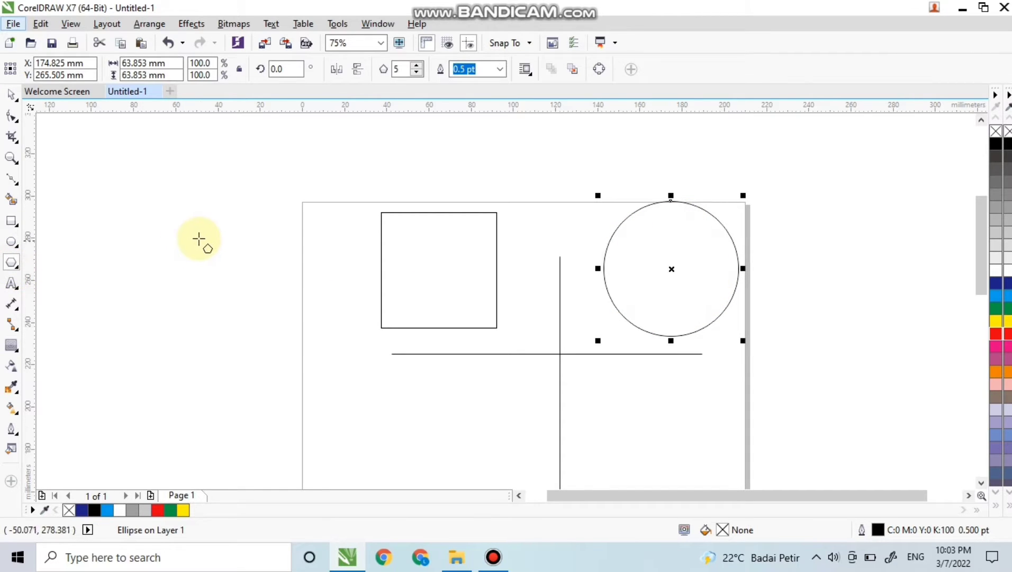
pyautogui.moveTo(189, 200); pyautogui.dragTo(370, 355)
pyautogui.moveTo(404, 69); pyautogui.dragTo(388, 70)
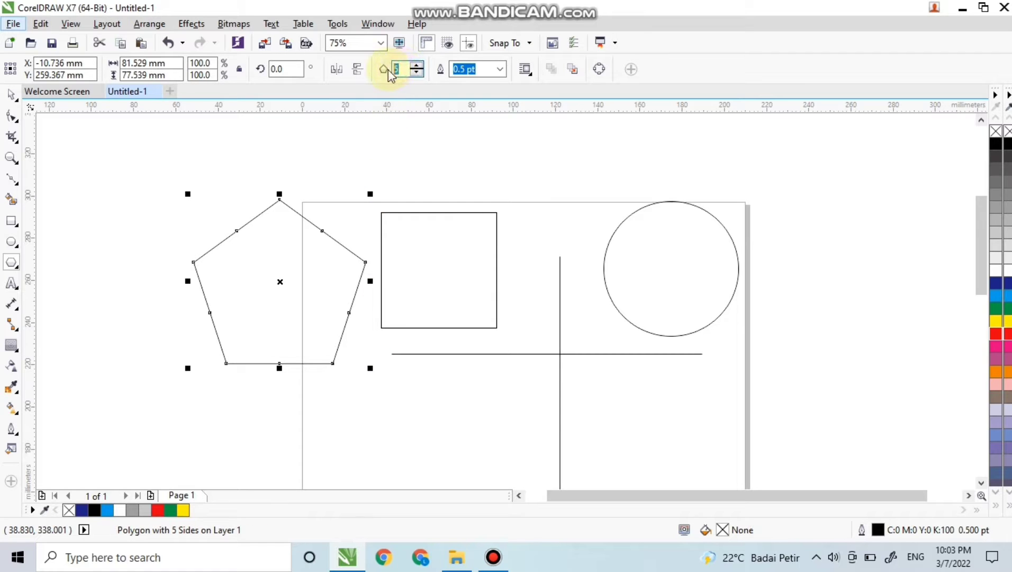
pyautogui.write('3')
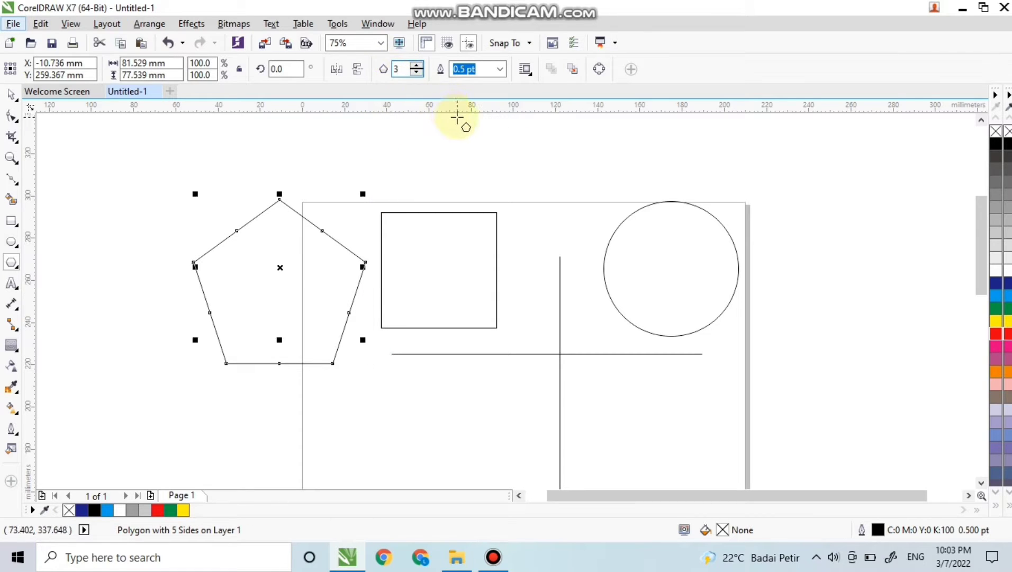
pyautogui.press('Return')
pyautogui.click(10, 95)
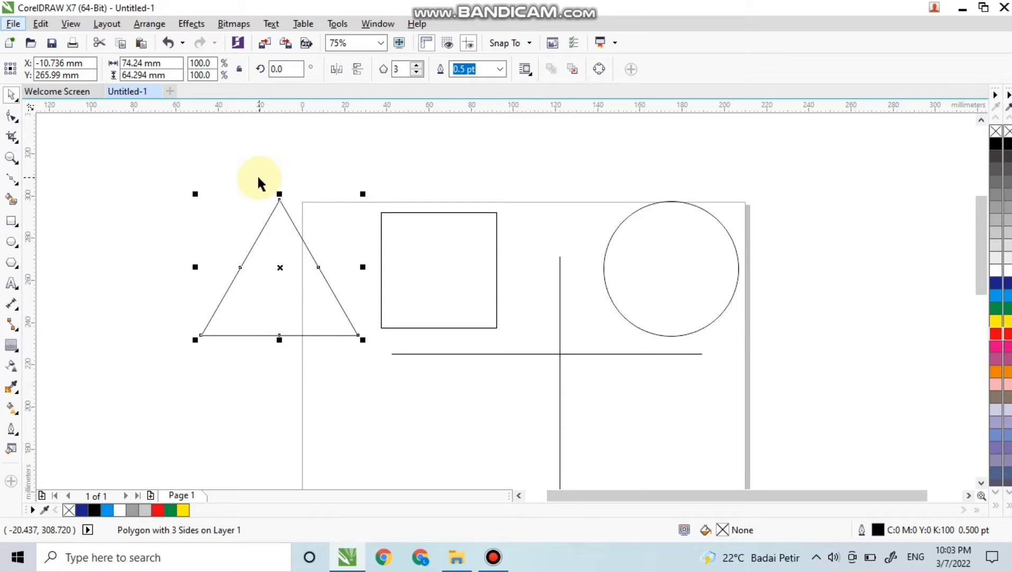
pyautogui.click(150, 144)
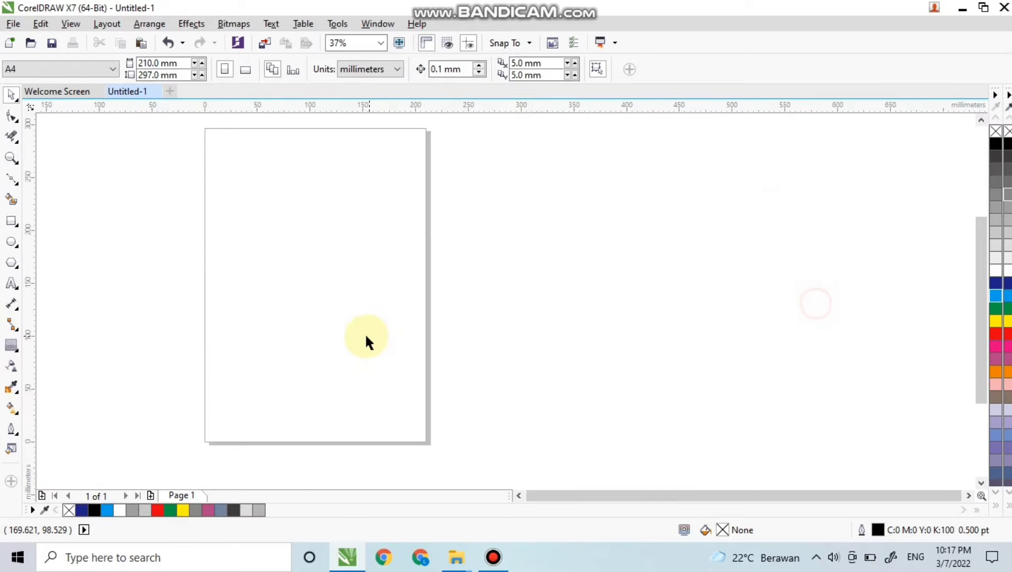
# Step: On the blank page, draw a circle about 162 mm across and a tall narrow rectangle about 13 × 224 mm through its middle
pyautogui.click(11, 242)
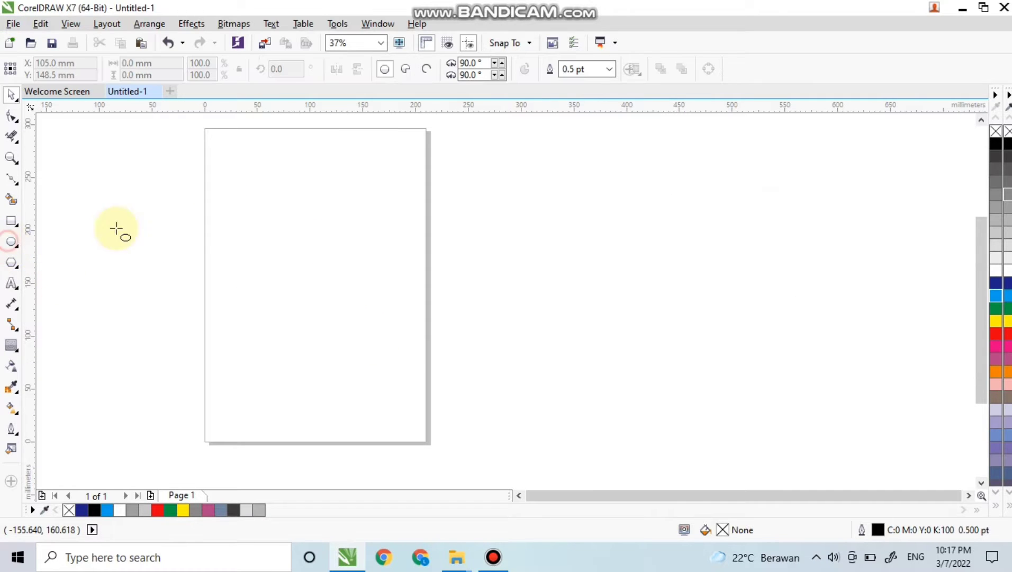
pyautogui.moveTo(252, 195); pyautogui.dragTo(426, 352)
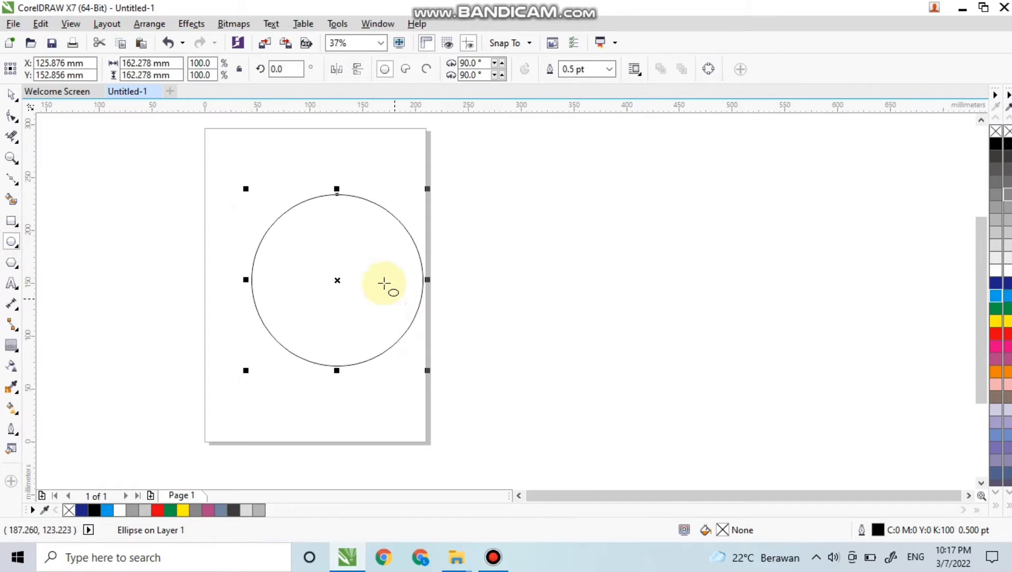
pyautogui.click(11, 221)
pyautogui.moveTo(403, 181); pyautogui.dragTo(418, 417)
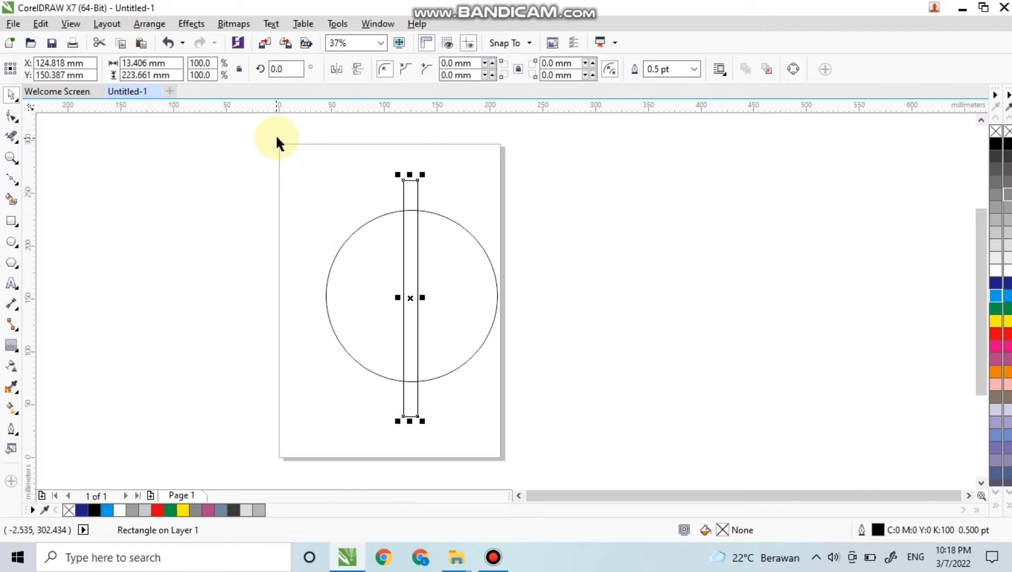
# Step: Align the centers of the circle and the tall rectangle on one vertical axis
pyautogui.moveTo(284, 131); pyautogui.dragTo(531, 453)
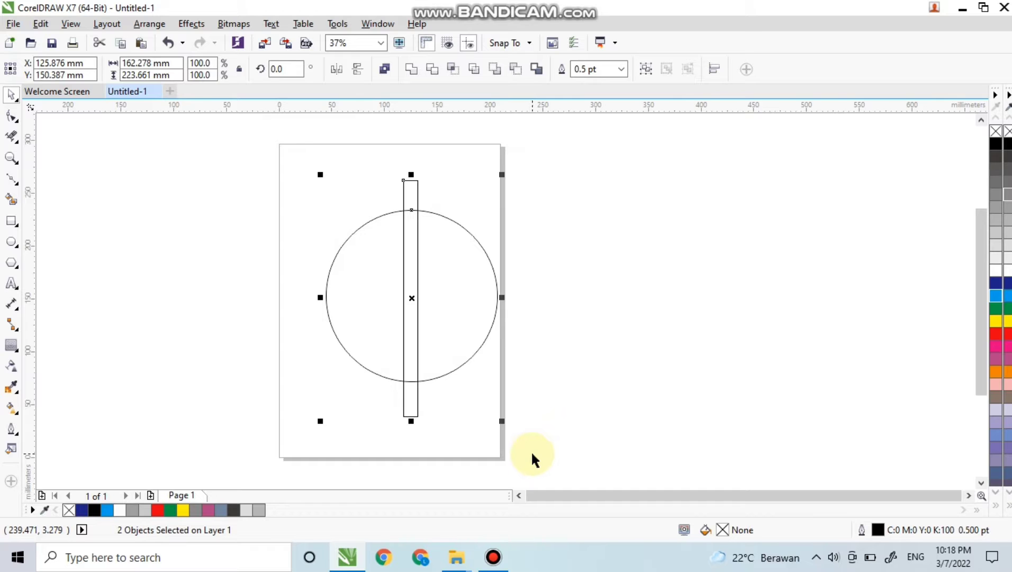
pyautogui.press('c')
pyautogui.click(529, 400)
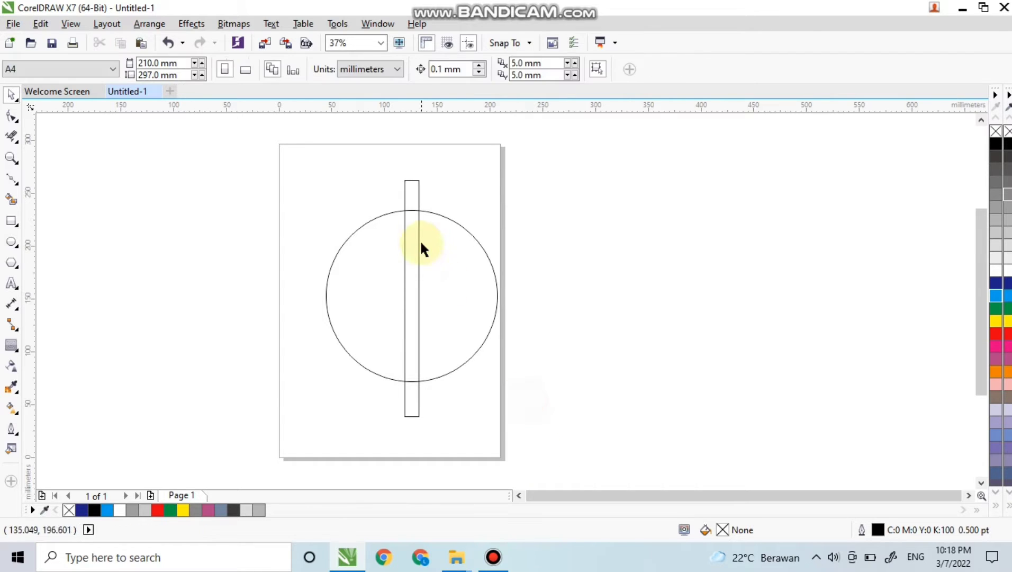
# Step: Create a copy of the tall rectangle rotated 90° about its center, forming a cross over the circle
pyautogui.click(415, 194)
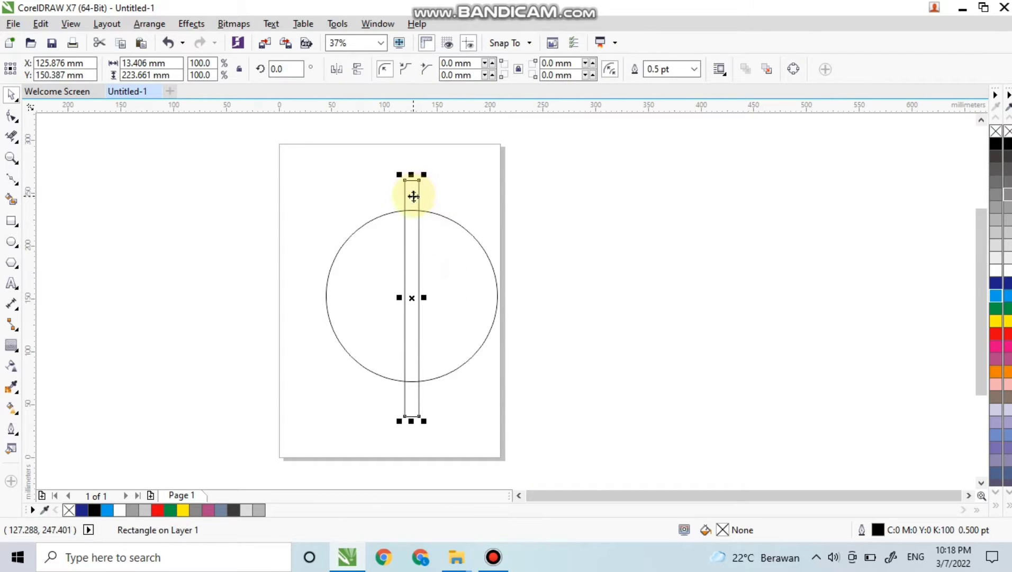
pyautogui.click(457, 200)
pyautogui.click(419, 199)
pyautogui.click(419, 200)
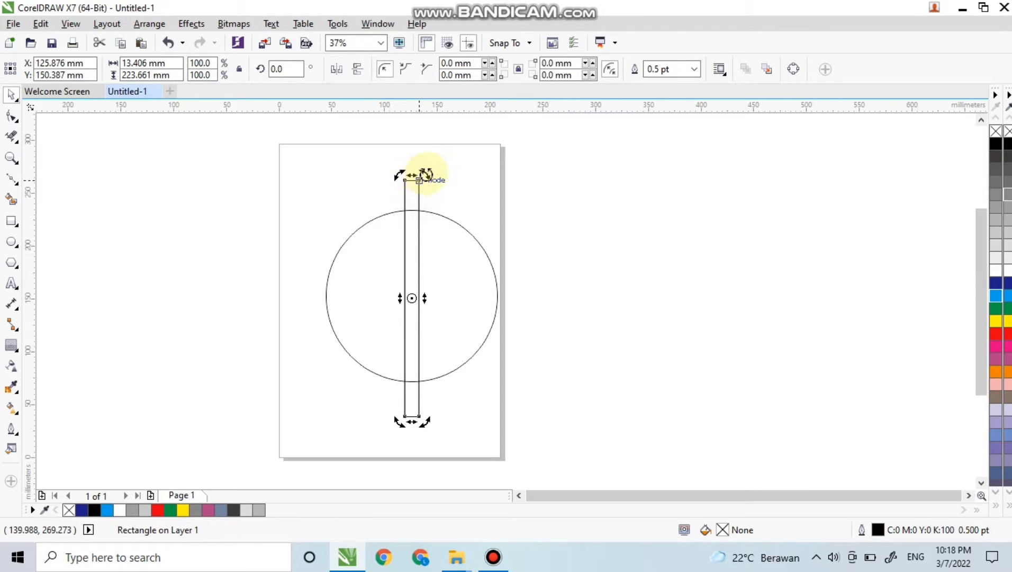
pyautogui.moveTo(425, 176); pyautogui.dragTo(532, 304)
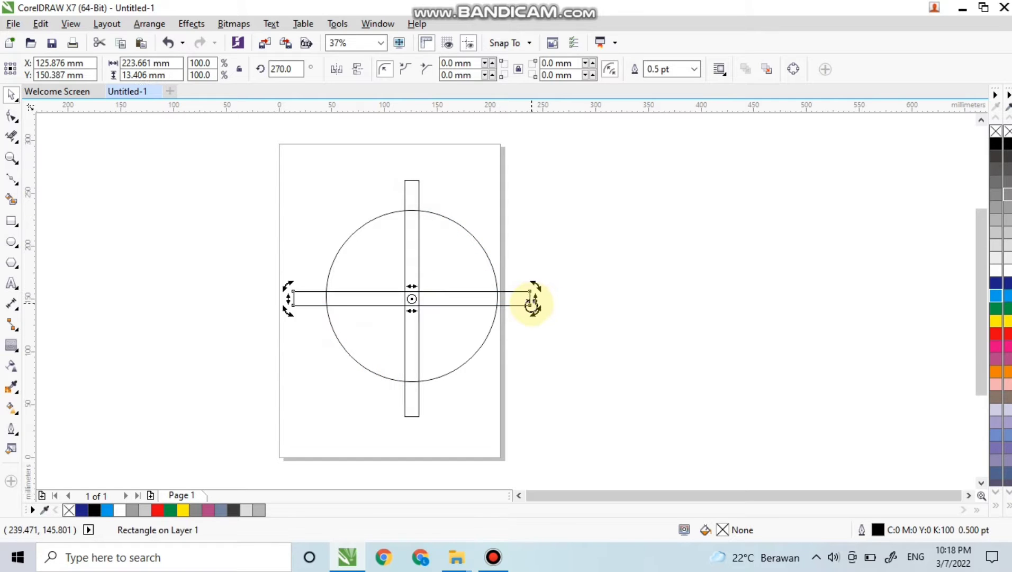
pyautogui.click(556, 336)
pyautogui.click(418, 196)
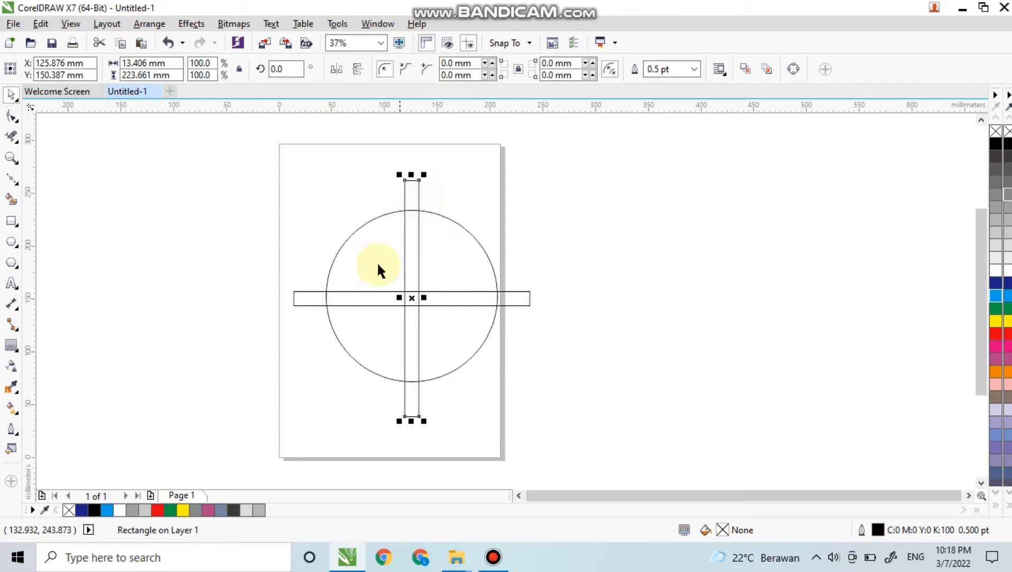
pyautogui.click(294, 297)
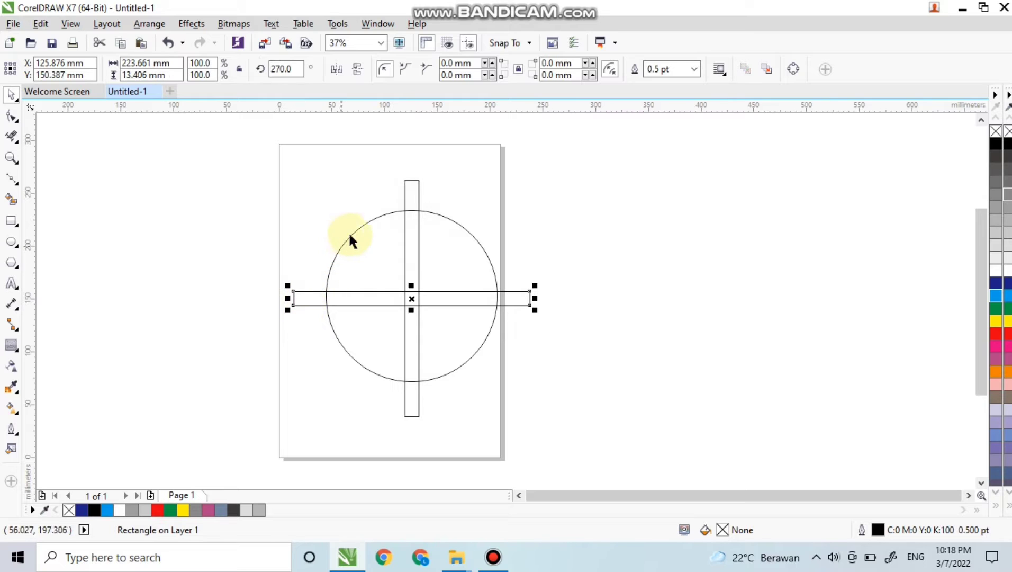
pyautogui.keyDown('shift'); pyautogui.click(406, 193); pyautogui.keyUp('shift')
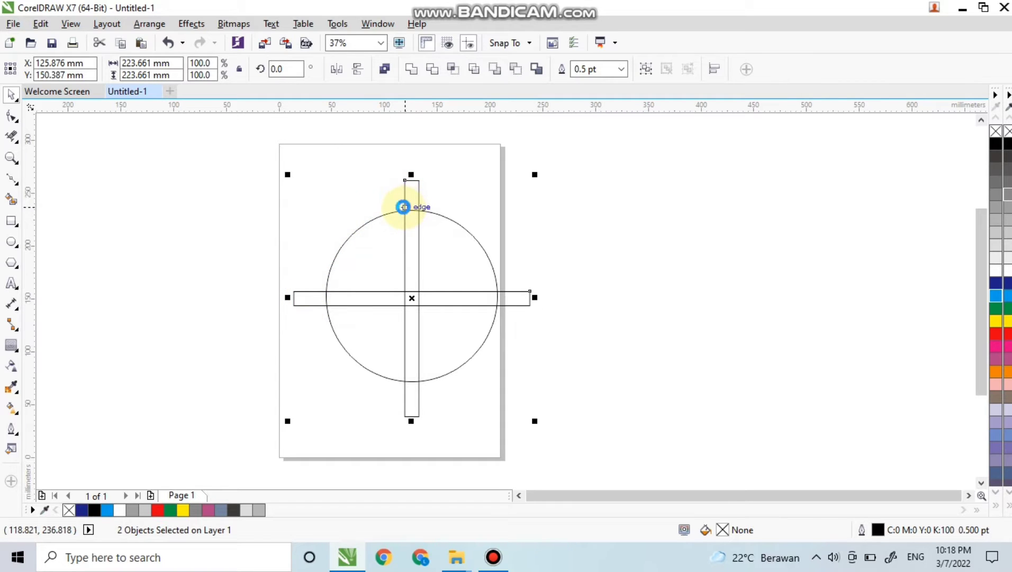
pyautogui.click(456, 201)
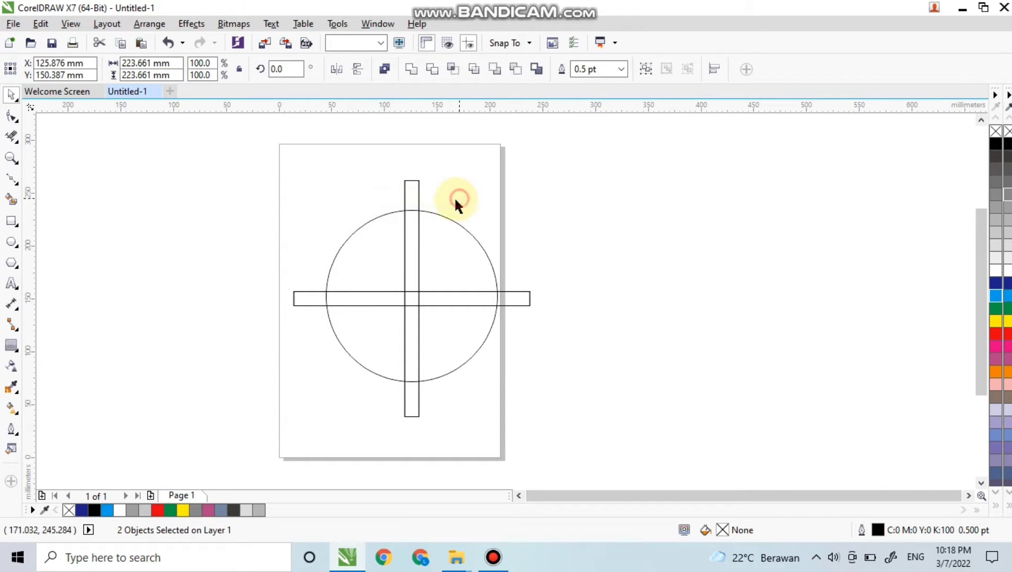
pyautogui.click(416, 197)
# Step: Select both crossing rectangles and create a copy of them rotated 45° about their common center, making eight spokes over the circle
pyautogui.click(527, 297)
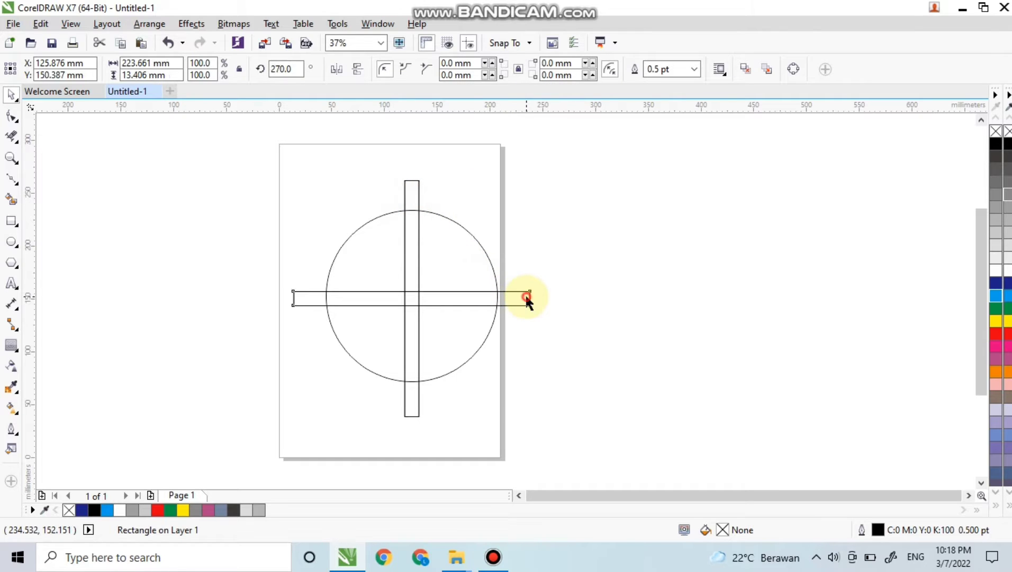
pyautogui.keyDown('shift'); pyautogui.click(408, 206); pyautogui.keyUp('shift')
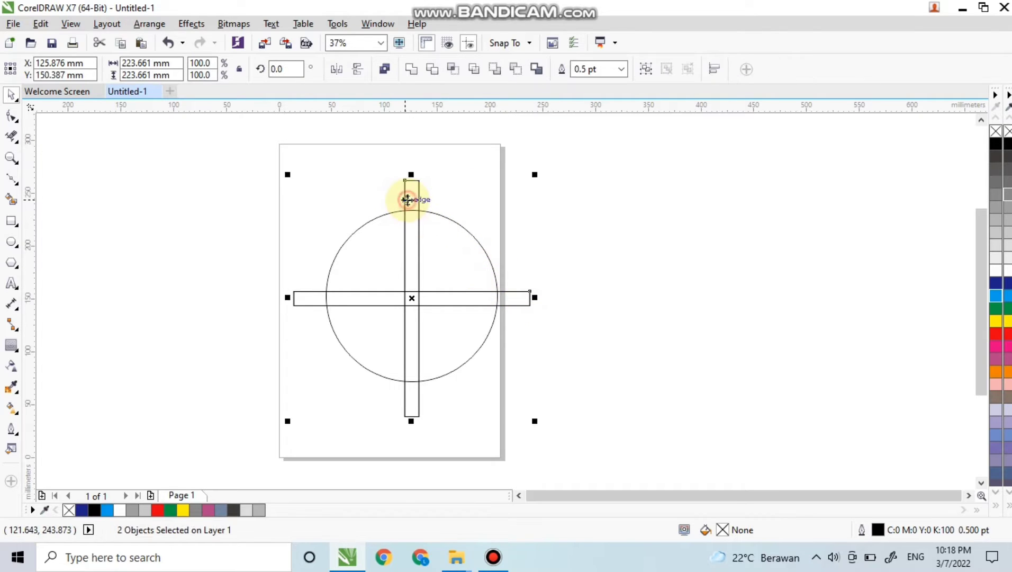
pyautogui.click(416, 189)
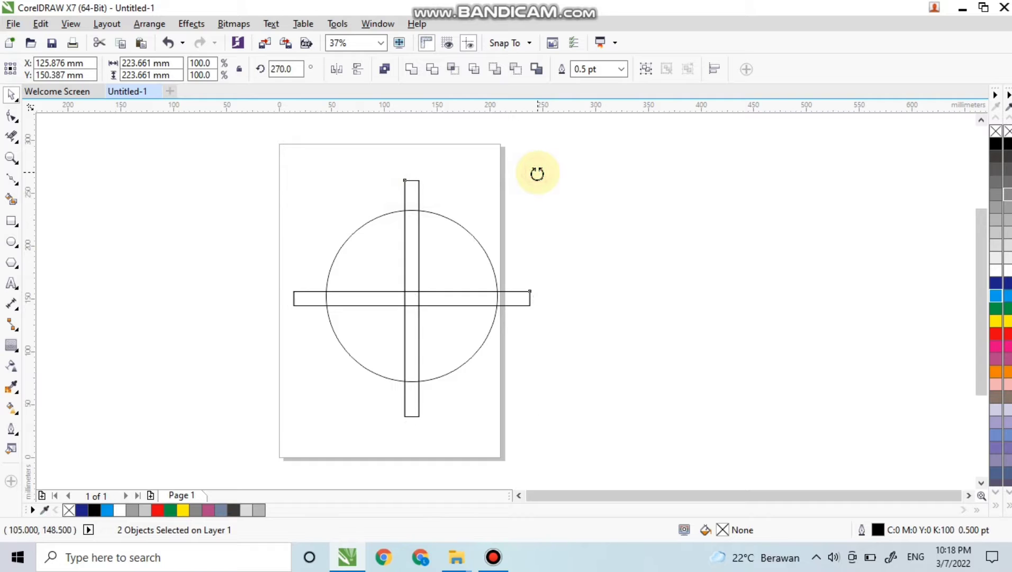
pyautogui.moveTo(537, 172); pyautogui.dragTo(615, 289)
pyautogui.click(609, 317)
pyautogui.scroll(1, 456, 285)
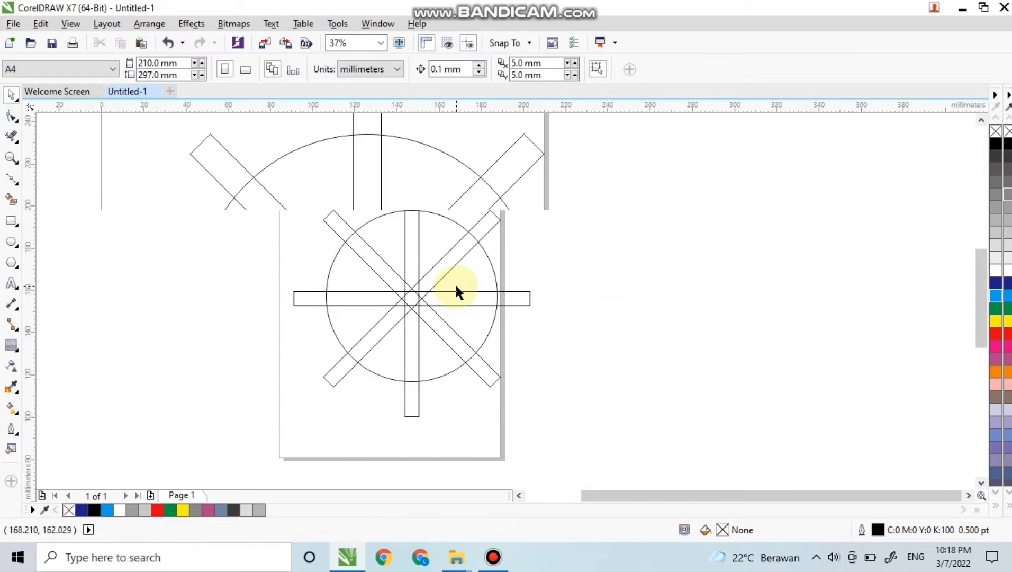
pyautogui.moveTo(457, 285); pyautogui.dragTo(536, 293)
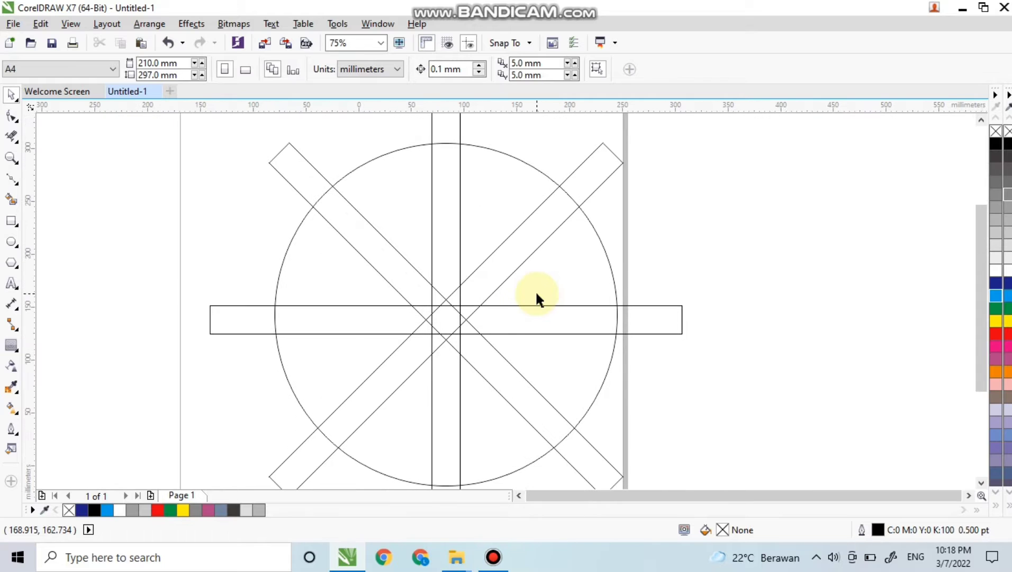
pyautogui.scroll(-1, 535, 295)
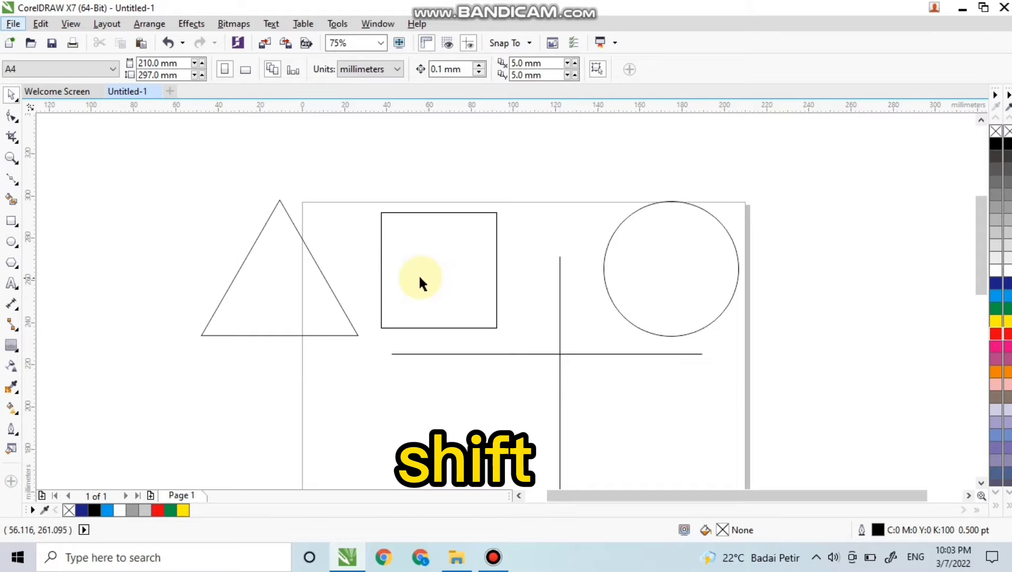
# Step: Resize the square between the triangle and circle horizontally to a width of about 54.3 mm
pyautogui.click(418, 275)
pyautogui.click(565, 233)
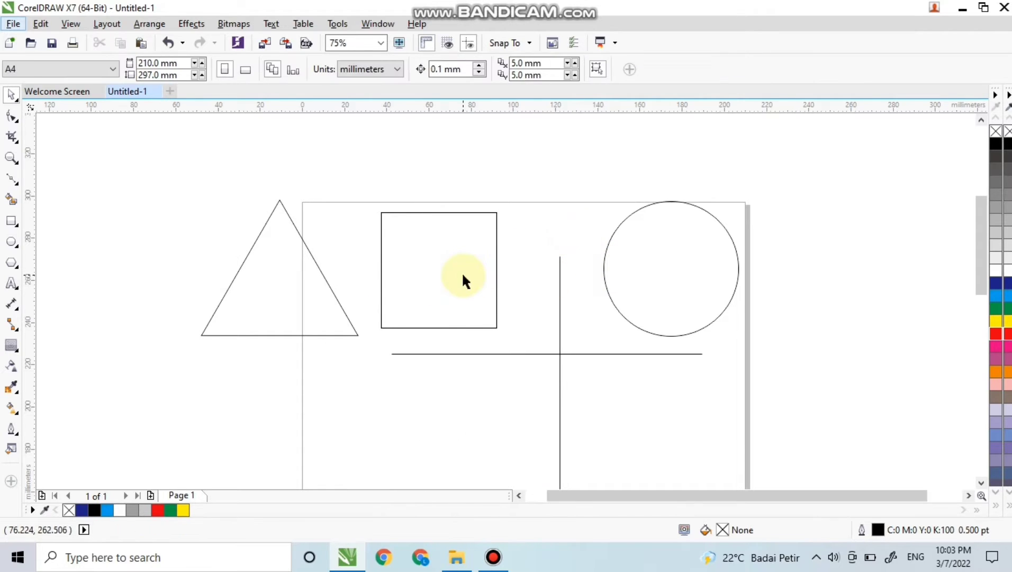
pyautogui.click(422, 278)
pyautogui.scroll(1, 466, 275)
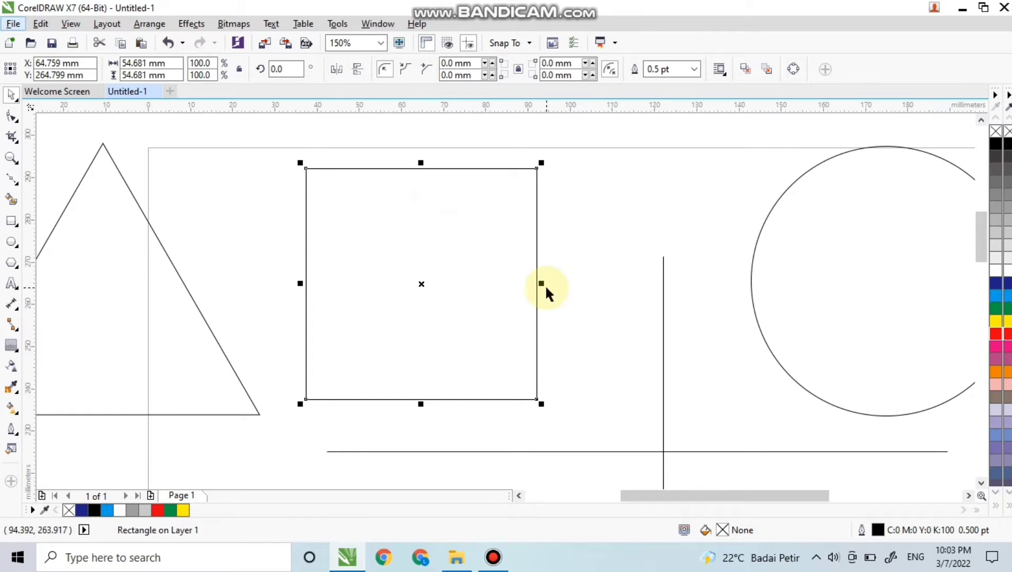
pyautogui.moveTo(543, 286)
pyautogui.mouseDown()
pyautogui.moveTo(447, 280)
pyautogui.moveTo(551, 286)
pyautogui.moveTo(484, 283)
pyautogui.moveTo(548, 294)
pyautogui.mouseUp()
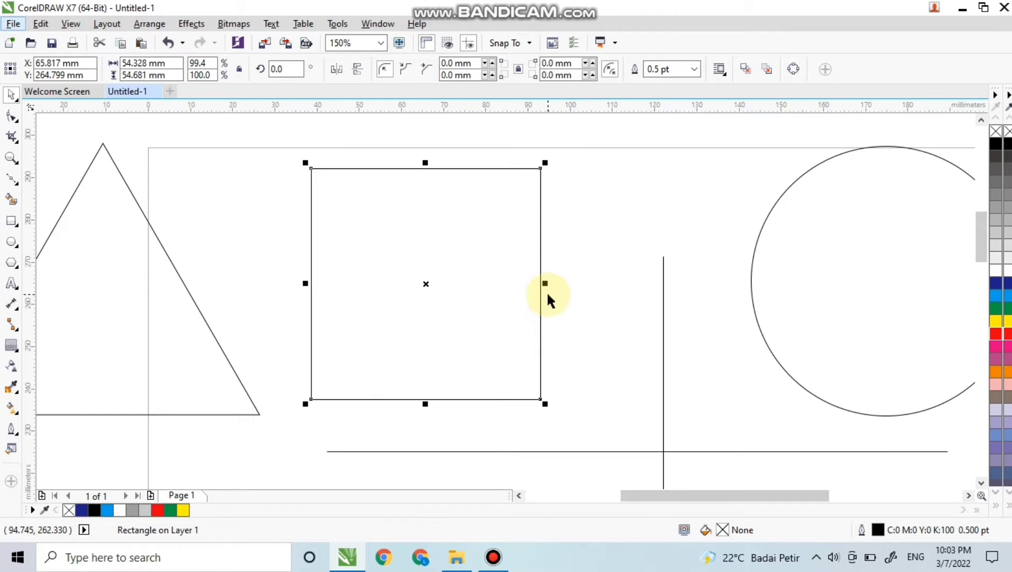
pyautogui.scroll(-2, 419, 267)
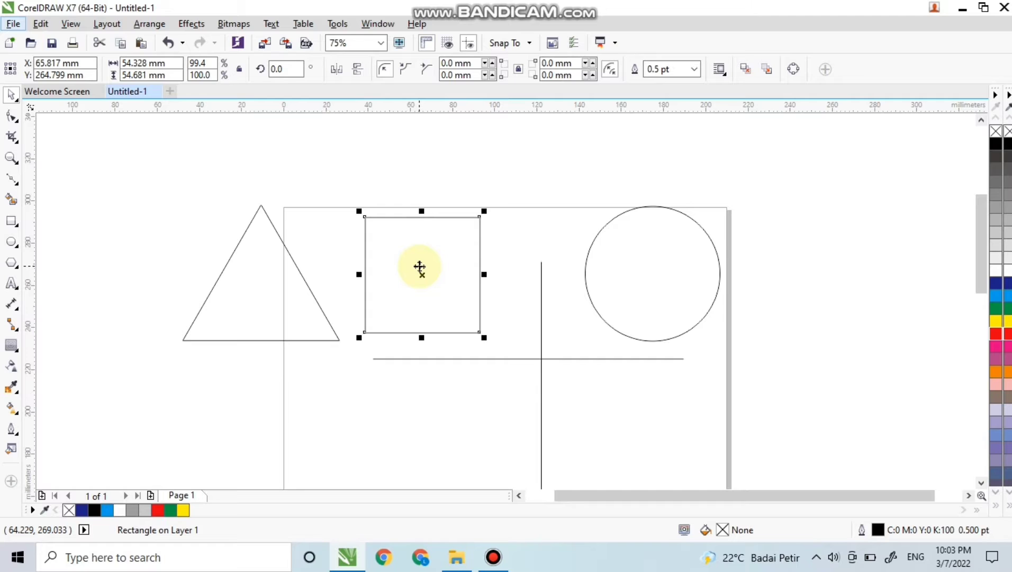
pyautogui.scroll(-1, 419, 268)
pyautogui.scroll(2, 421, 262)
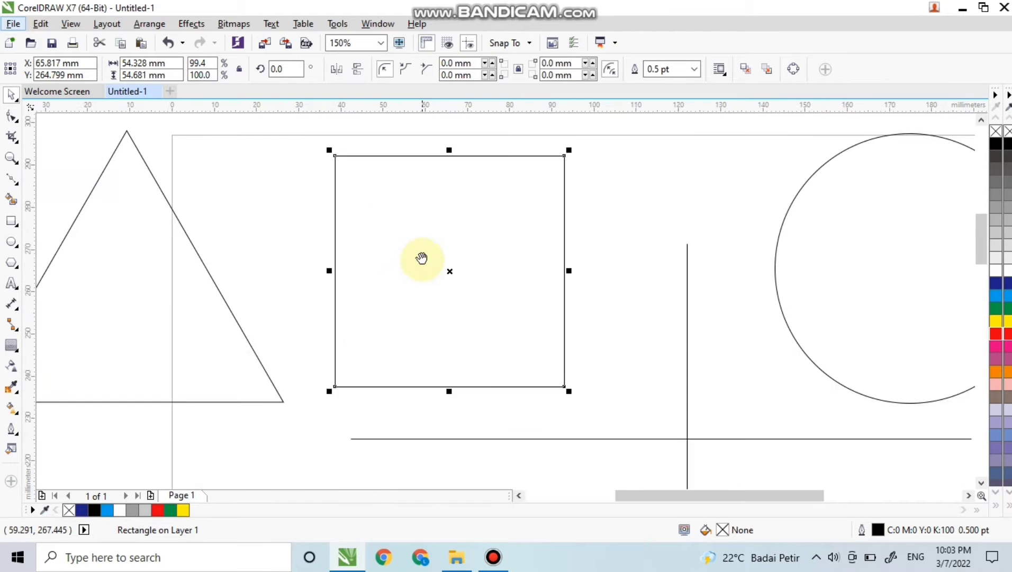
pyautogui.moveTo(421, 258); pyautogui.dragTo(324, 289)
pyautogui.click(578, 206)
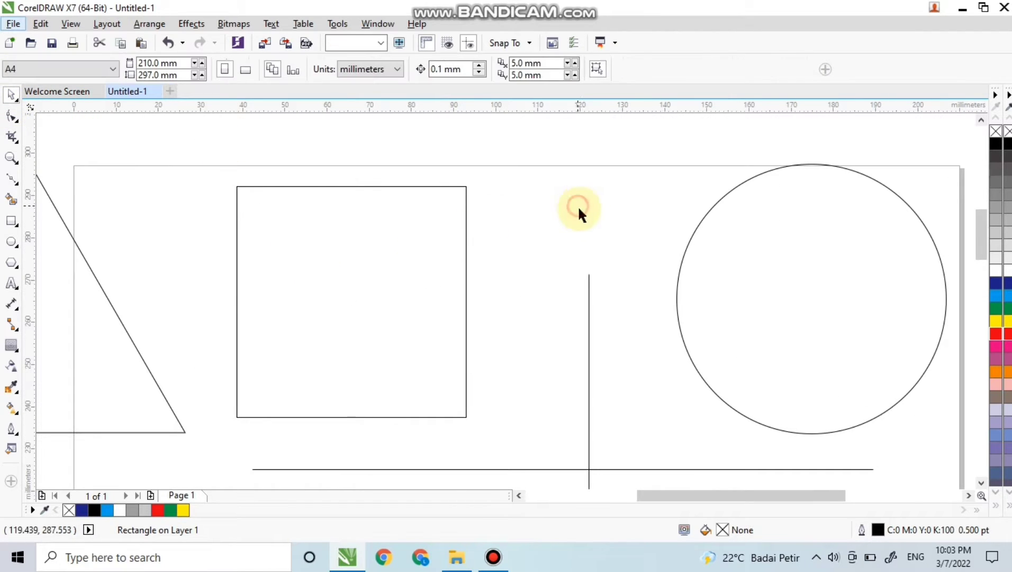
# Step: Move the square to the far side of the circle and group the two shapes
pyautogui.scroll(-2, 577, 205)
pyautogui.scroll(2, 468, 255)
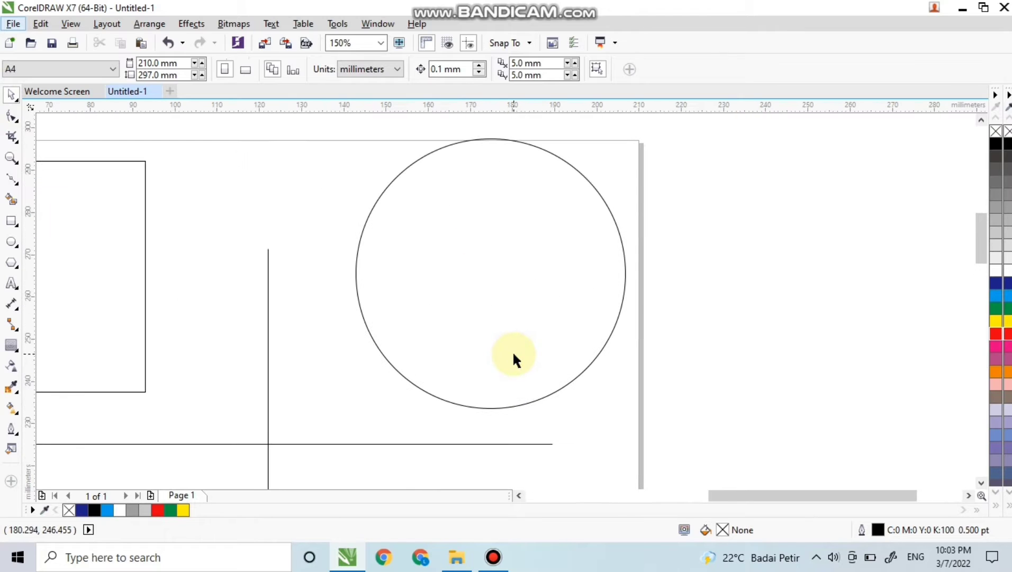
pyautogui.moveTo(140, 252); pyautogui.dragTo(736, 292)
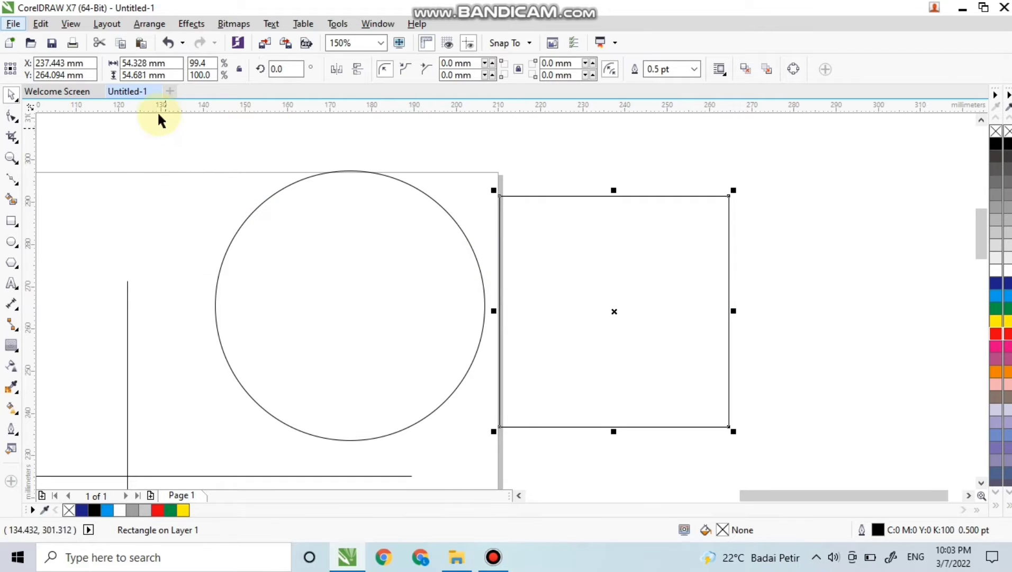
pyautogui.moveTo(228, 198); pyautogui.dragTo(765, 465)
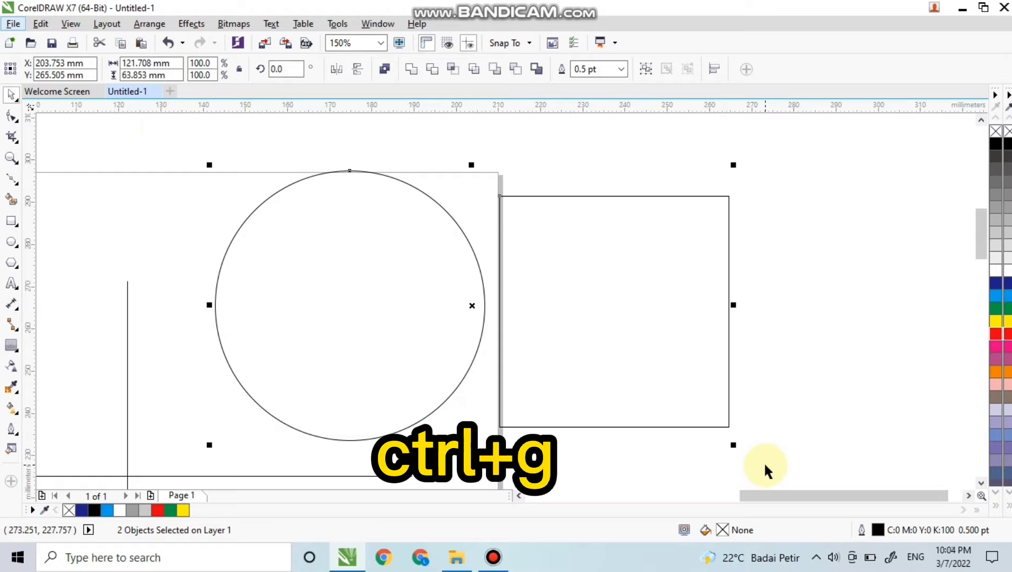
pyautogui.hotkey('ctrl', 'g')
# Step: Move the circle and square group to about X 178 mm, Y 292.5 mm, overlapping the page's upper edge
pyautogui.scroll(-2, 739, 345)
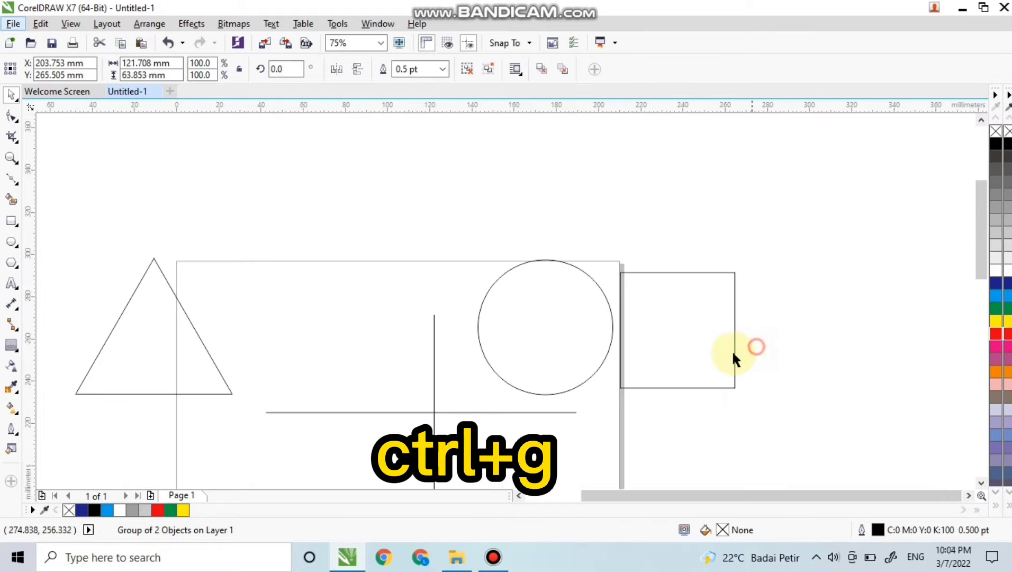
pyautogui.moveTo(732, 351); pyautogui.dragTo(619, 328)
pyautogui.scroll(3, 556, 328)
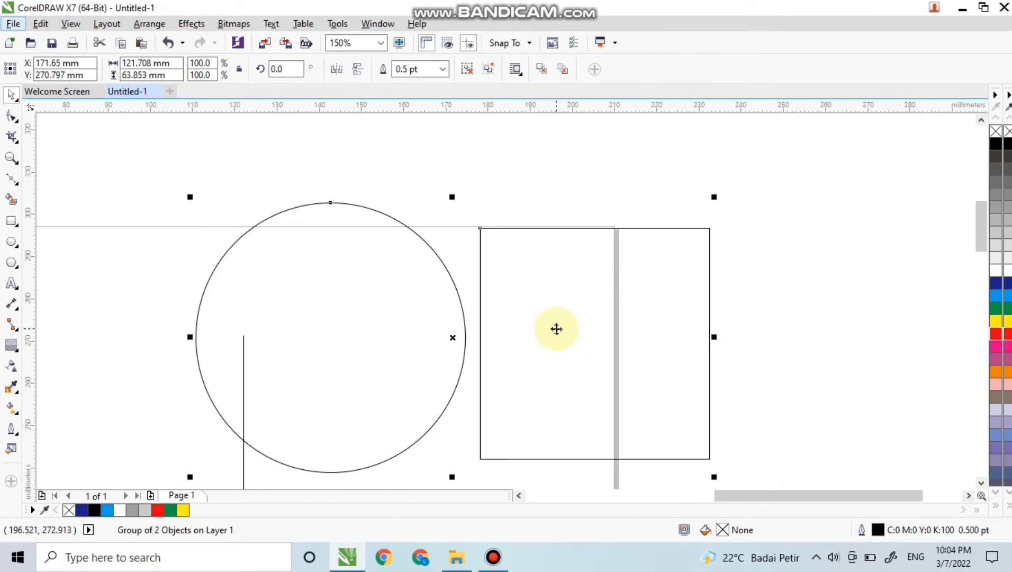
pyautogui.moveTo(536, 366); pyautogui.dragTo(562, 274)
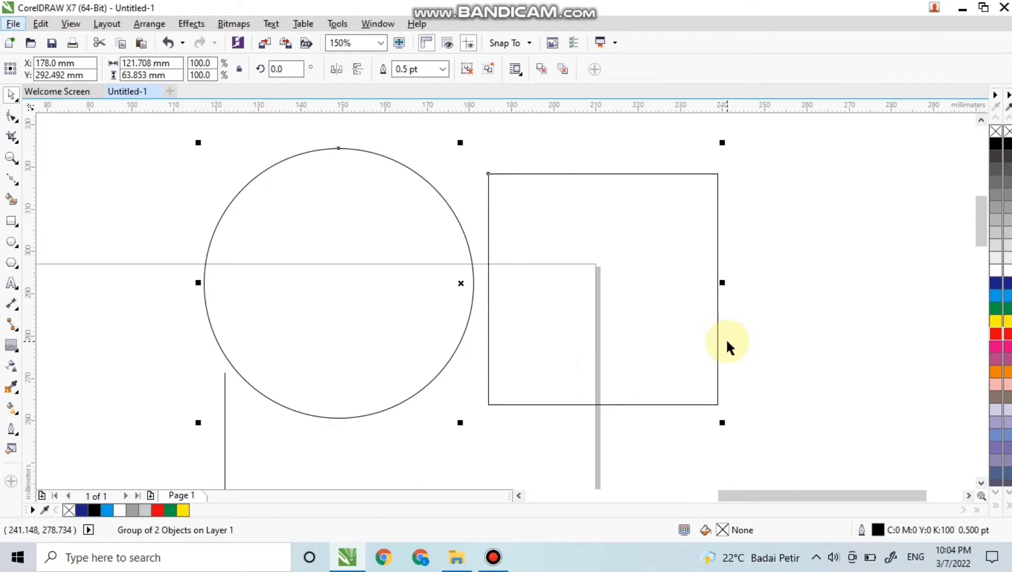
# Step: Ungroup the circle and square, and move only the square to about X 217 mm, Y 299 mm
pyautogui.hotkey('ctrl', 'u')
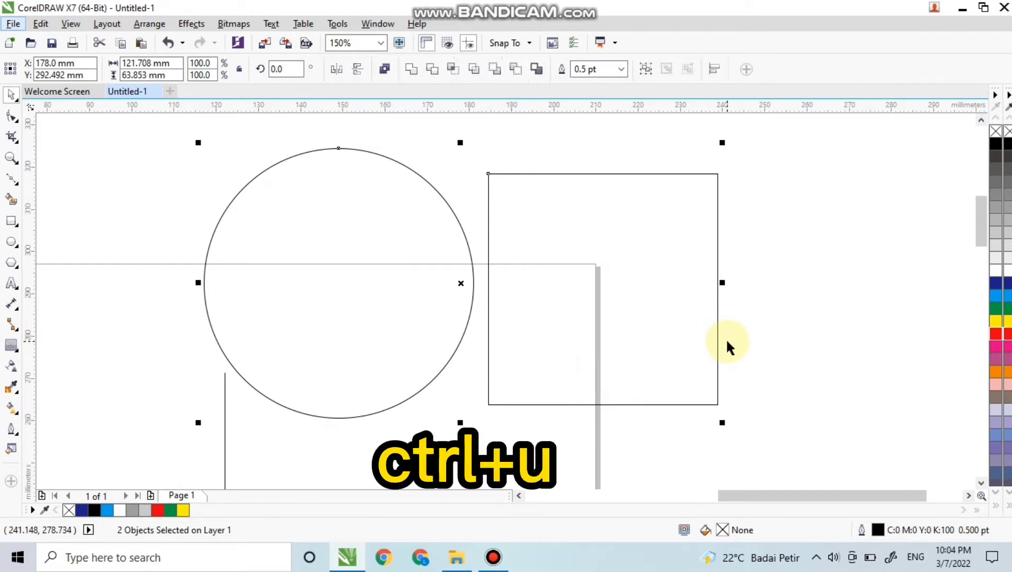
pyautogui.click(770, 334)
pyautogui.moveTo(637, 339); pyautogui.dragTo(656, 301)
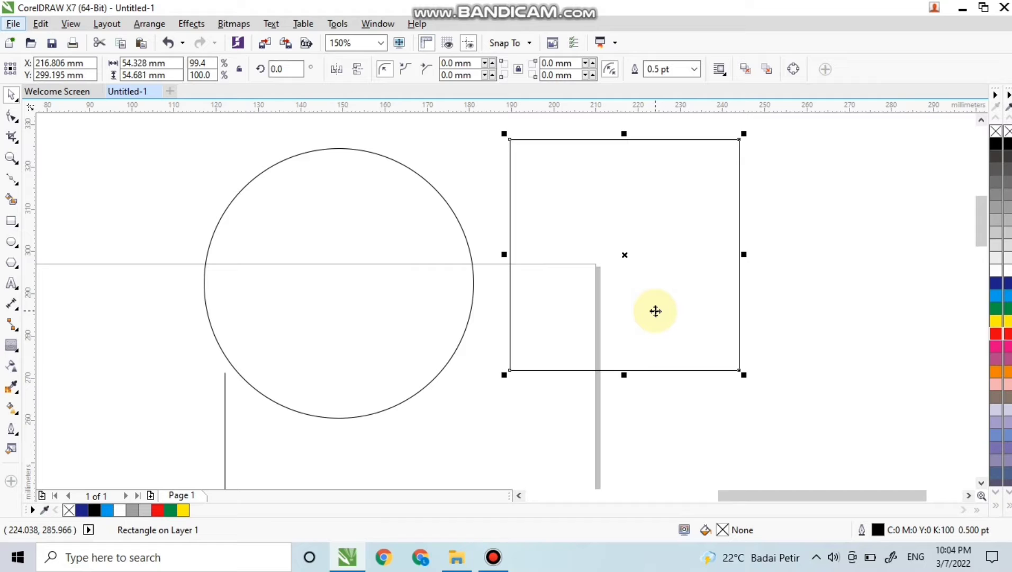
pyautogui.click(463, 430)
# Step: Add the artistic text NOAH in 24 pt Arial above the page, between the triangle and the circle
pyautogui.scroll(-1, 393, 322)
pyautogui.moveTo(185, 316); pyautogui.dragTo(308, 324)
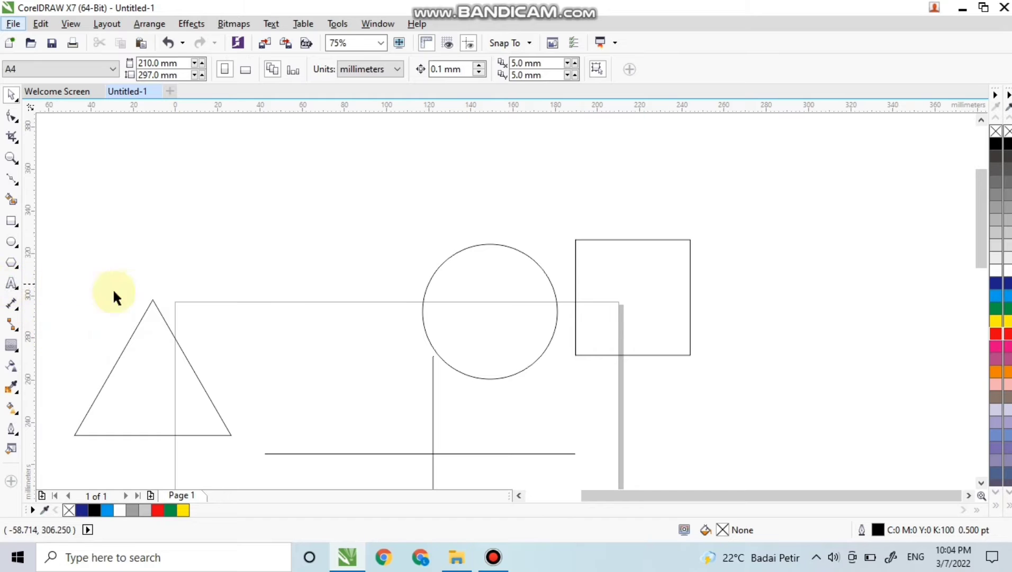
pyautogui.scroll(1, 296, 278)
pyautogui.moveTo(294, 280); pyautogui.dragTo(382, 308)
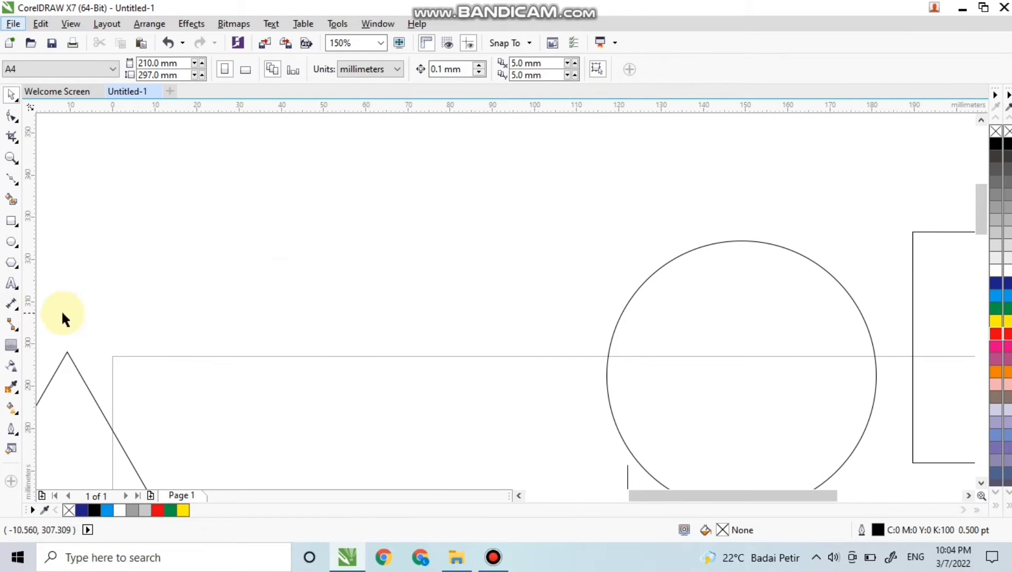
pyautogui.click(11, 284)
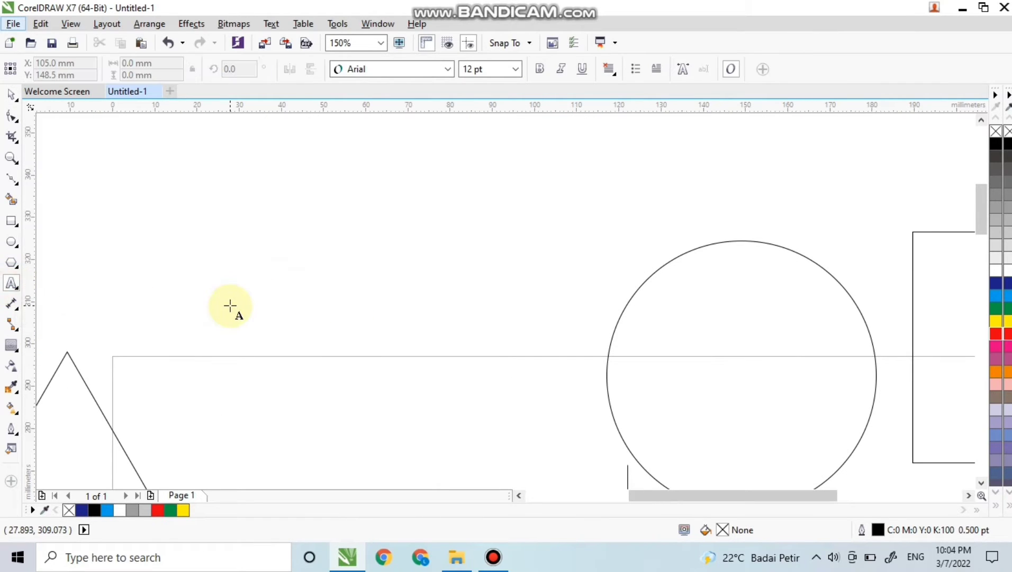
pyautogui.click(231, 306)
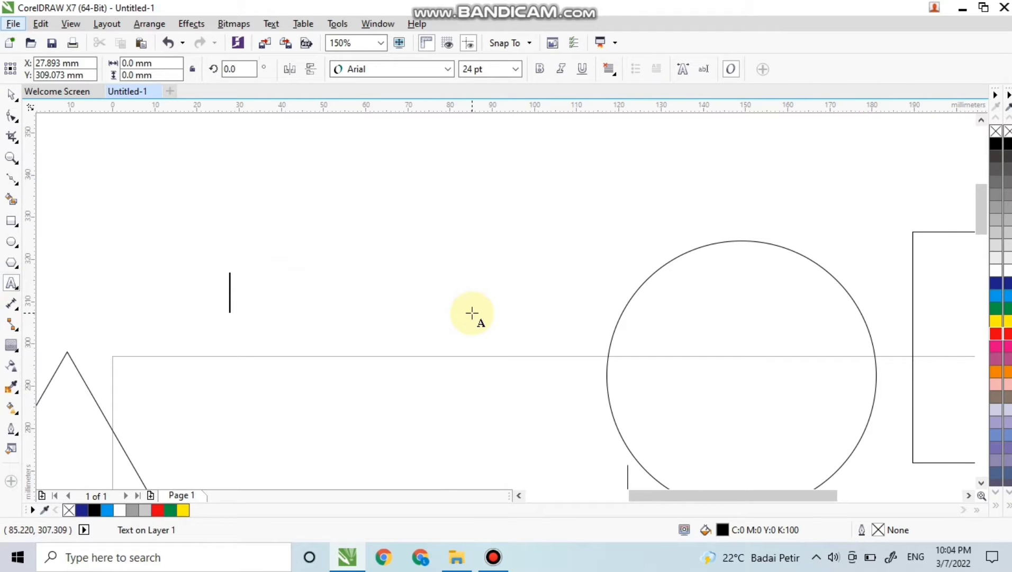
pyautogui.scroll(2, 253, 285)
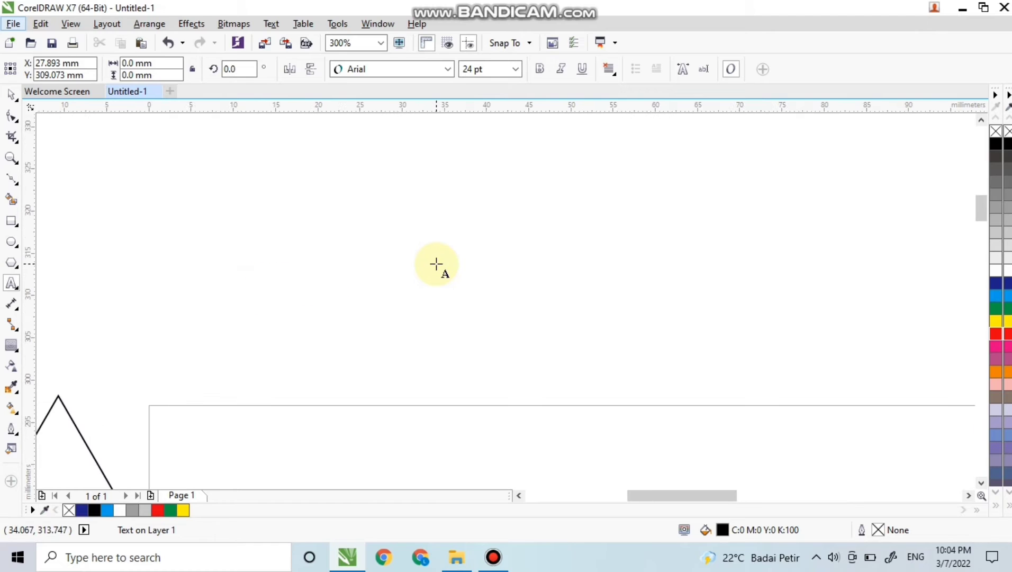
pyautogui.write('NOAH')
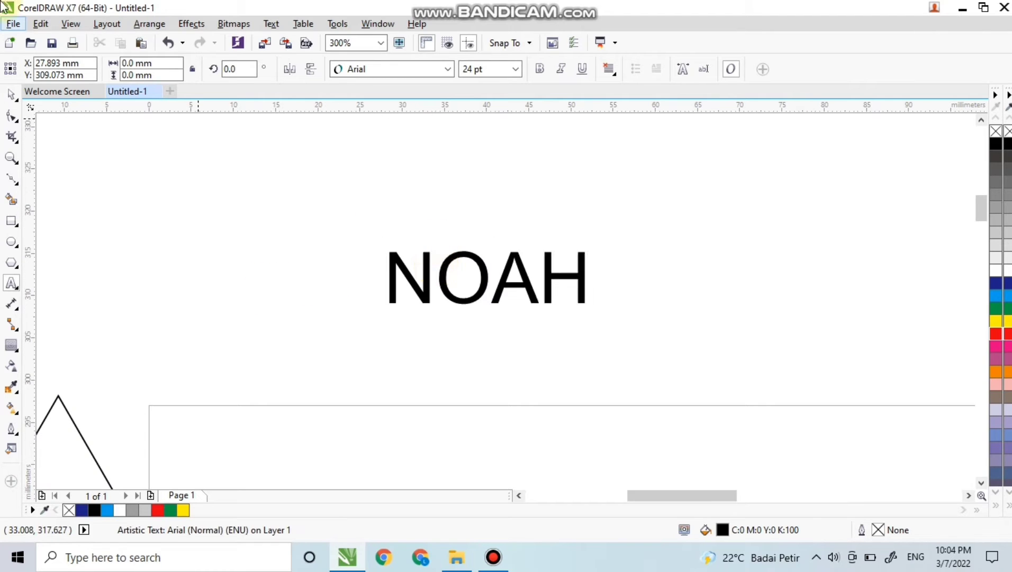
# Step: Scale the NOAH text up proportionally to about 32.3 pt, roughly 31 mm wide
pyautogui.click(11, 94)
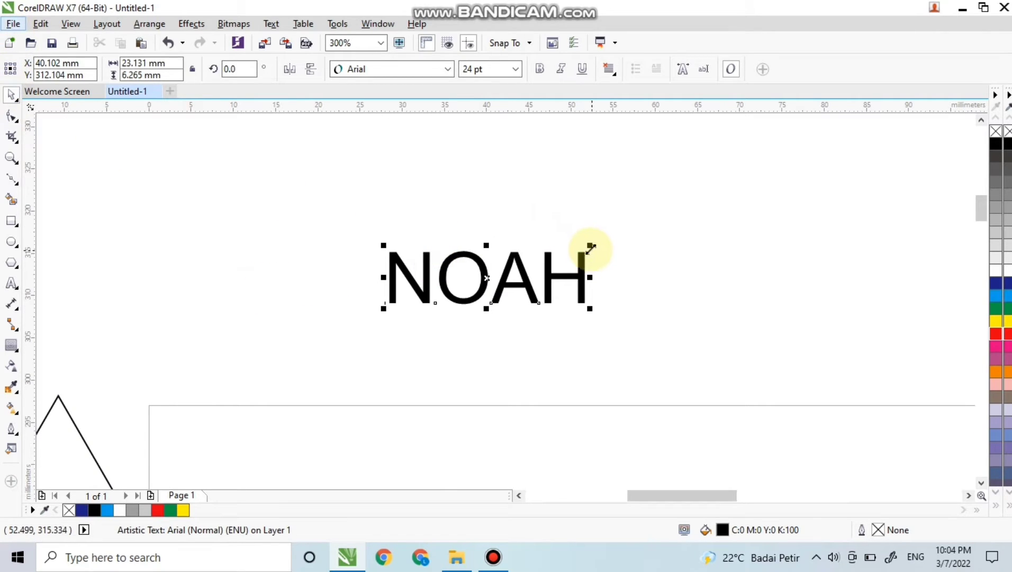
pyautogui.moveTo(590, 245); pyautogui.dragTo(658, 194)
pyautogui.moveTo(716, 235); pyautogui.dragTo(695, 248)
pyautogui.click(690, 321)
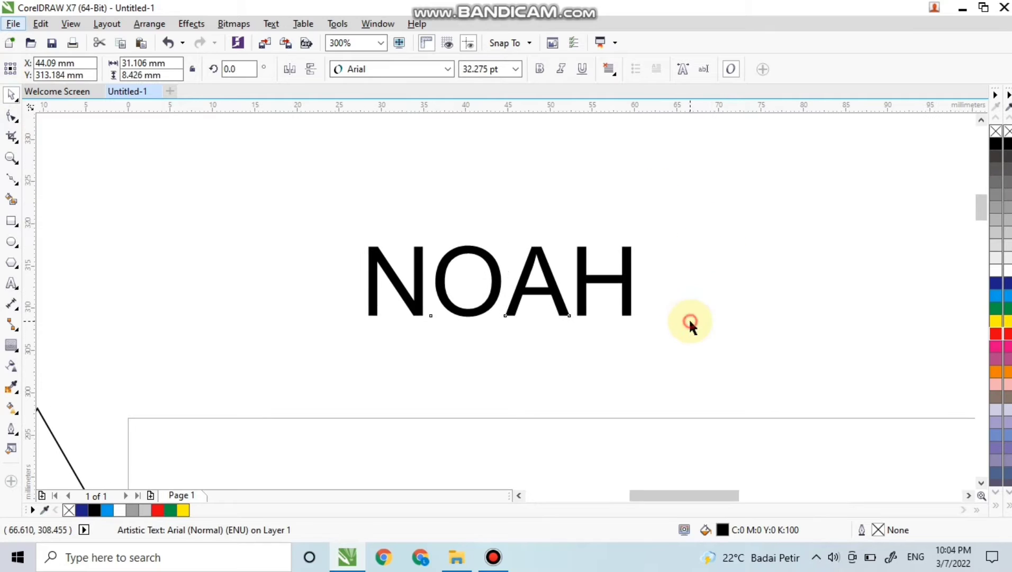
# Step: Convert the NOAH text to curves
pyautogui.click(595, 284)
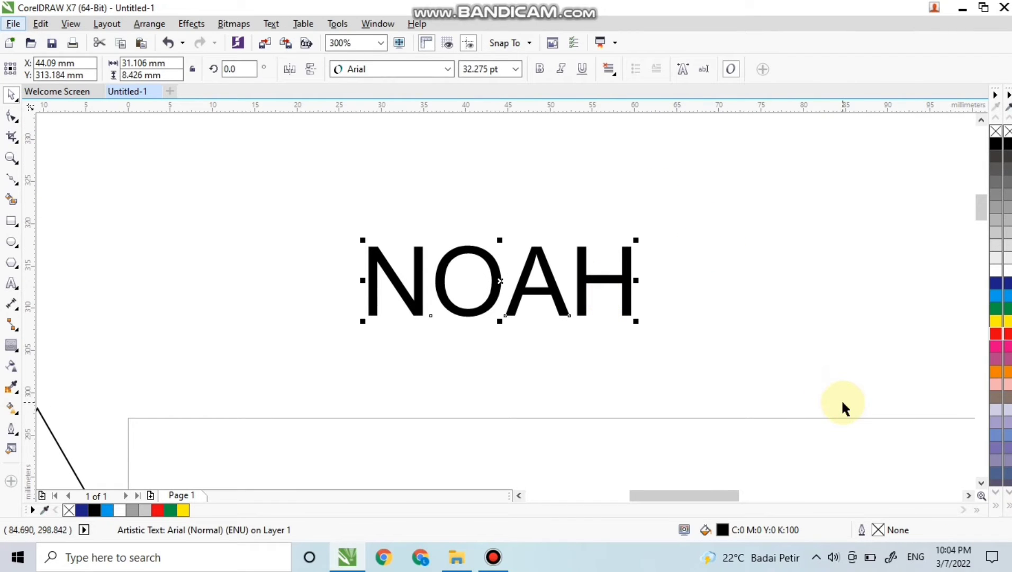
pyautogui.hotkey('ctrl', 'q')
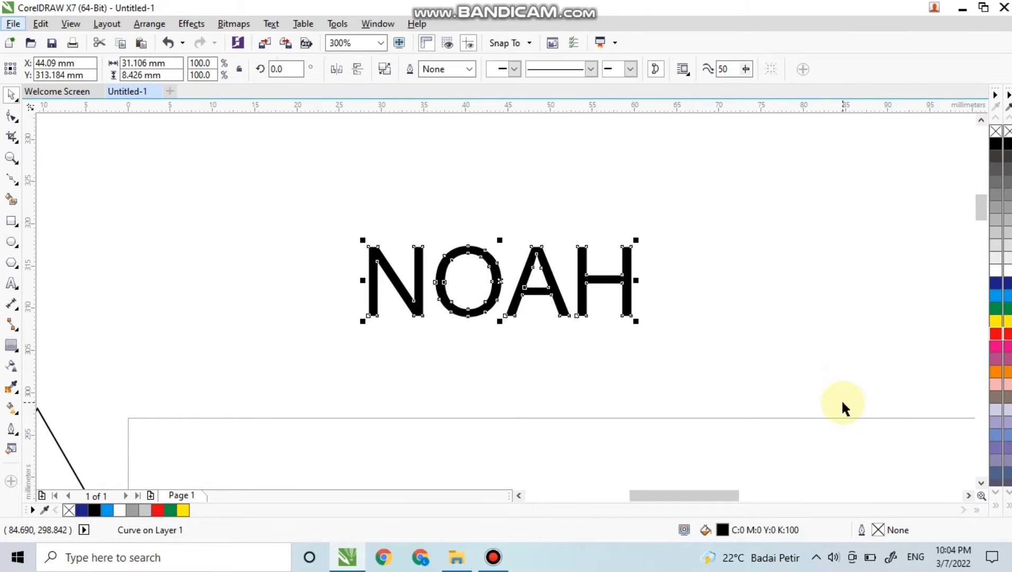
pyautogui.click(702, 344)
# Step: Examine the nodes of the converted NOAH lettering with the Shape tool
pyautogui.scroll(1, 643, 284)
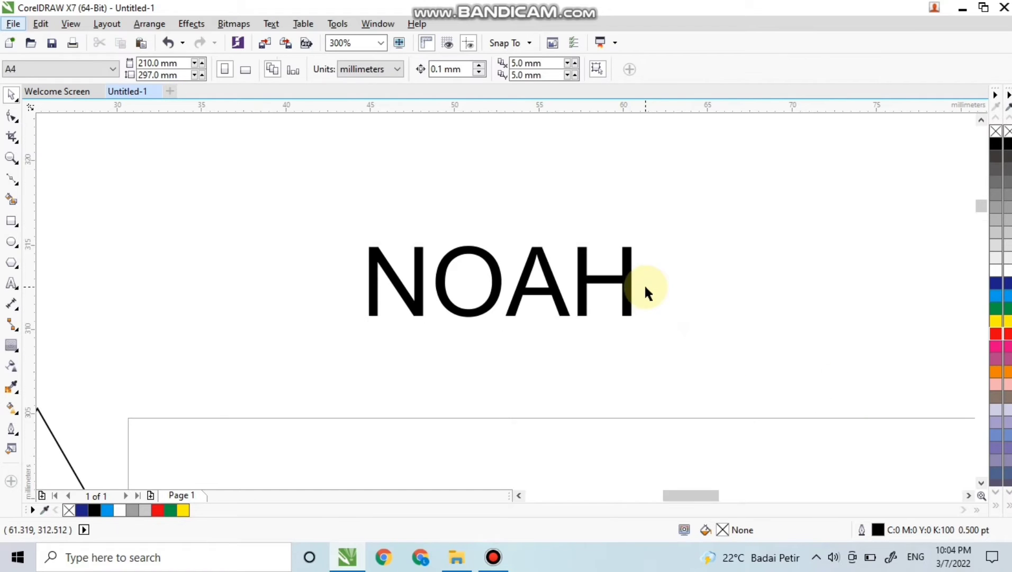
pyautogui.scroll(-1, 597, 274)
pyautogui.click(597, 274)
pyautogui.click(406, 188)
pyautogui.doubleClick(419, 271)
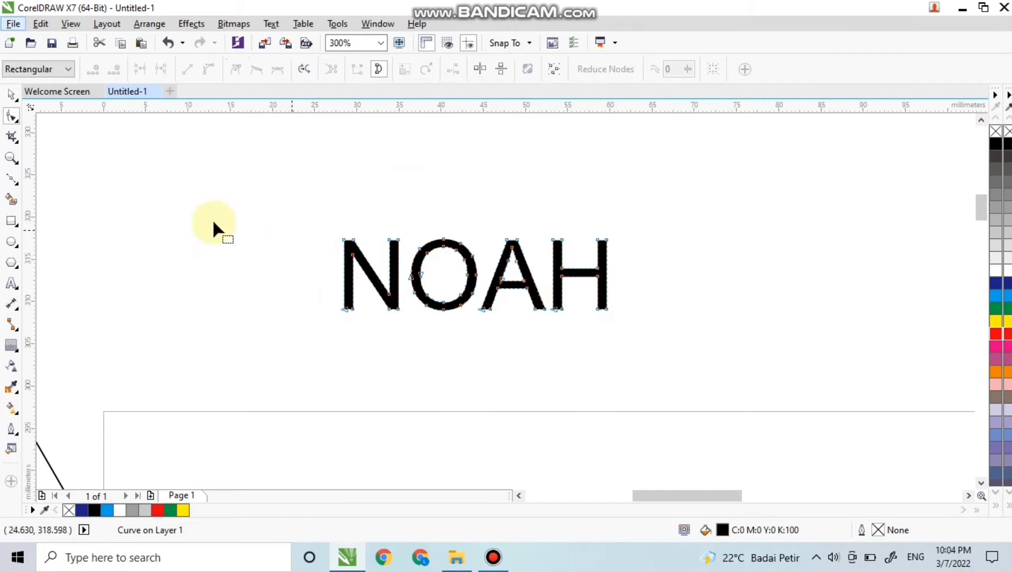
pyautogui.click(10, 97)
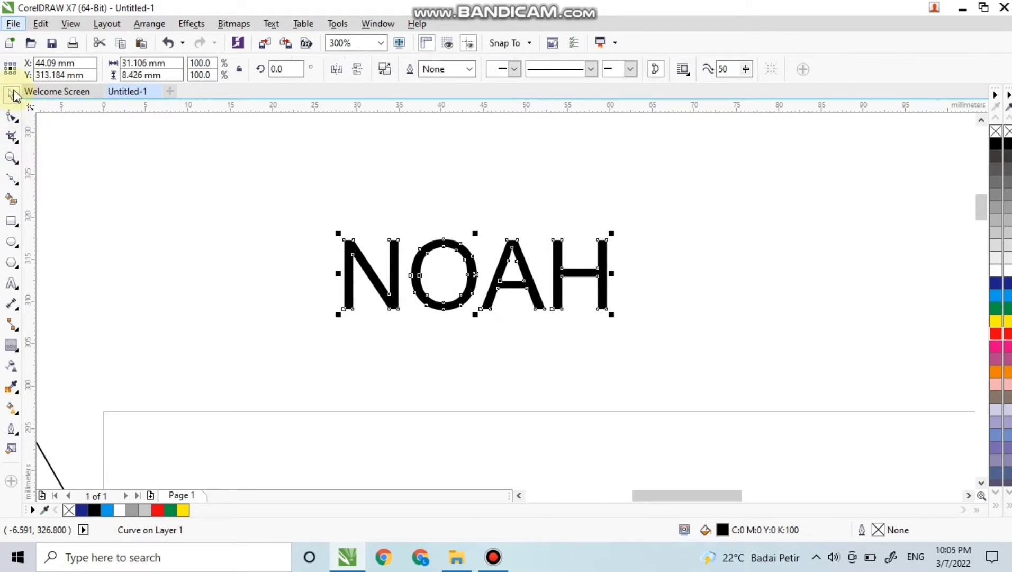
pyautogui.click(231, 239)
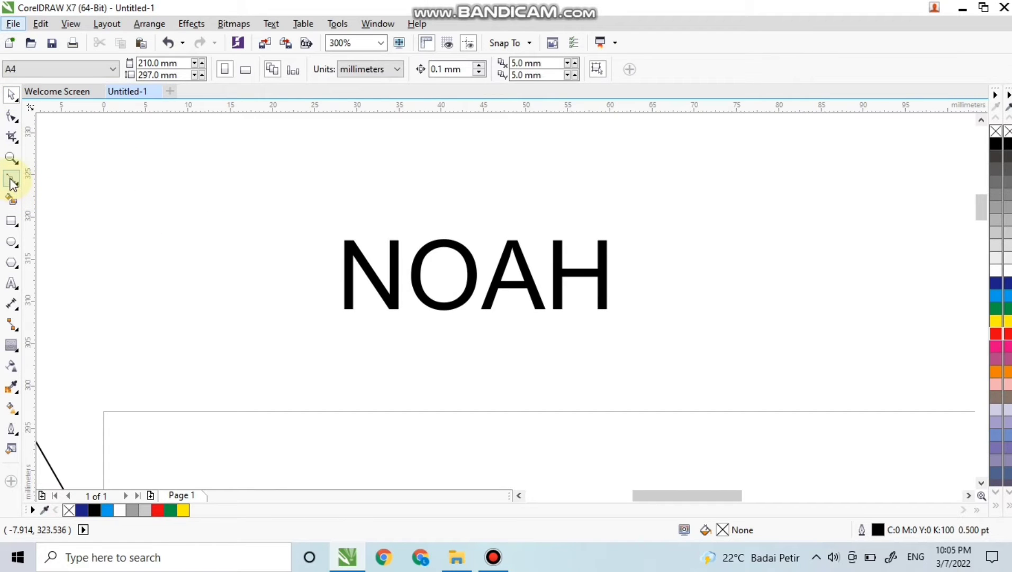
pyautogui.click(150, 24)
pyautogui.click(116, 23)
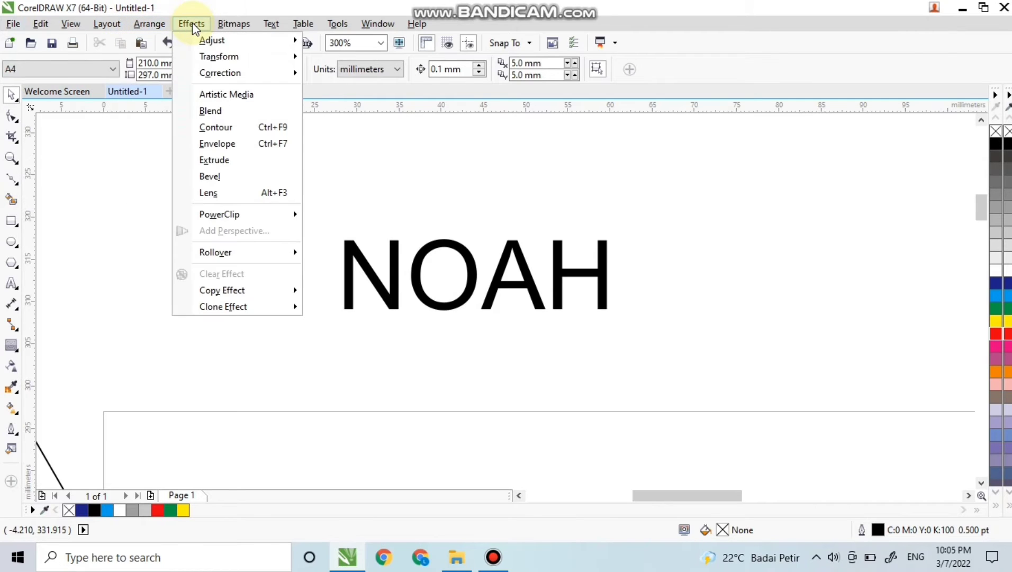
pyautogui.click(226, 25)
pyautogui.moveTo(161, 27)
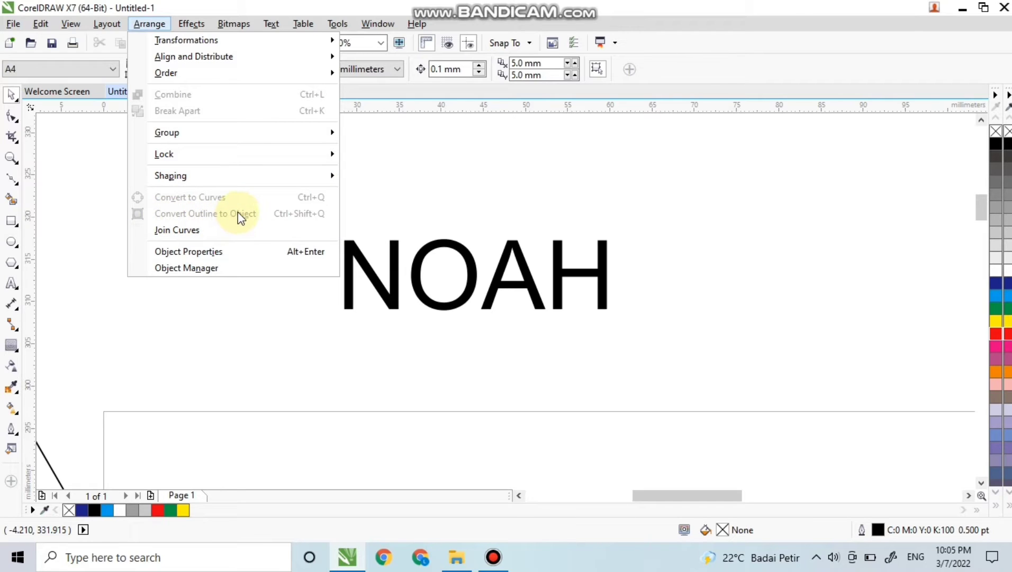
pyautogui.click(268, 296)
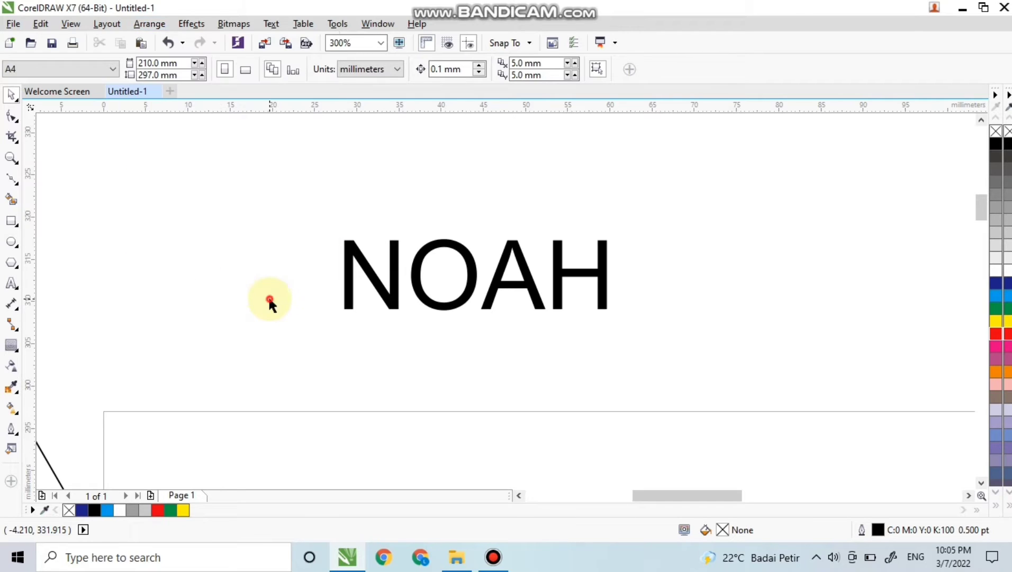
# Step: Draw a slanted straight line spanning about 18 × 5.2 mm, rising toward the letter N of NOAH
pyautogui.click(12, 180)
pyautogui.moveTo(195, 248); pyautogui.dragTo(345, 203)
pyautogui.click(348, 203)
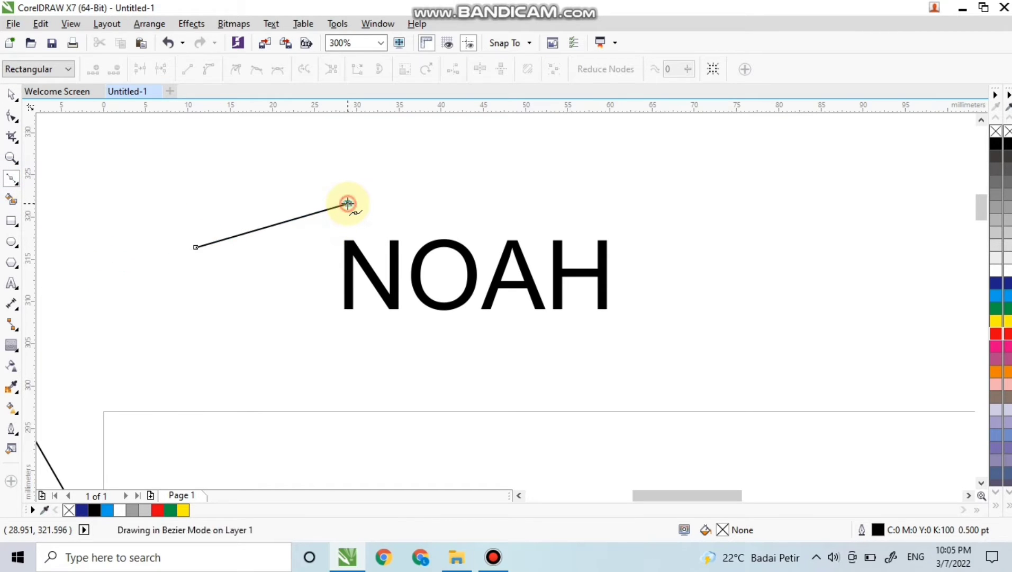
pyautogui.press('space')
pyautogui.press('space')
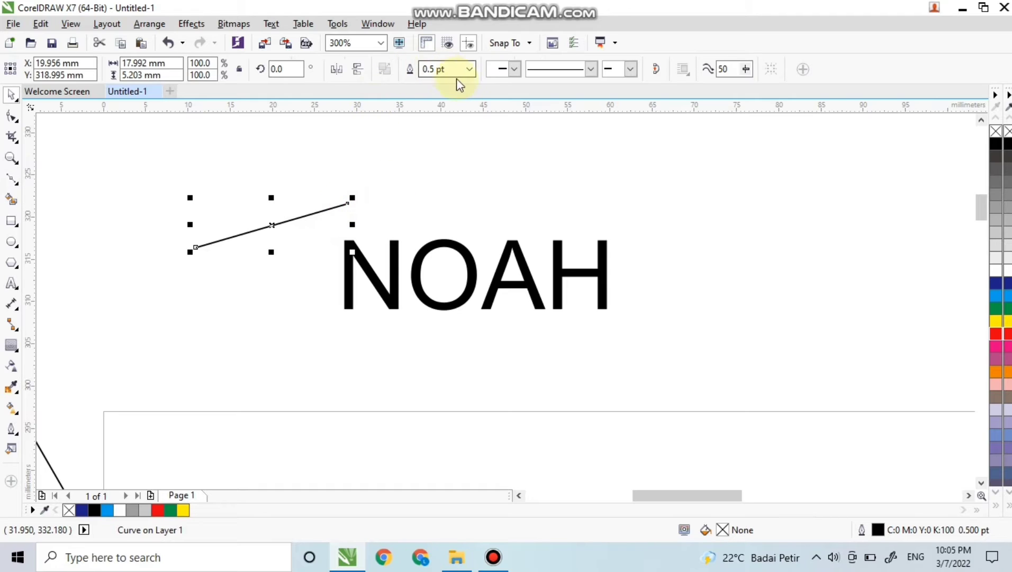
# Step: Set the outline width of the slanted line to 12.0 pt
pyautogui.click(470, 71)
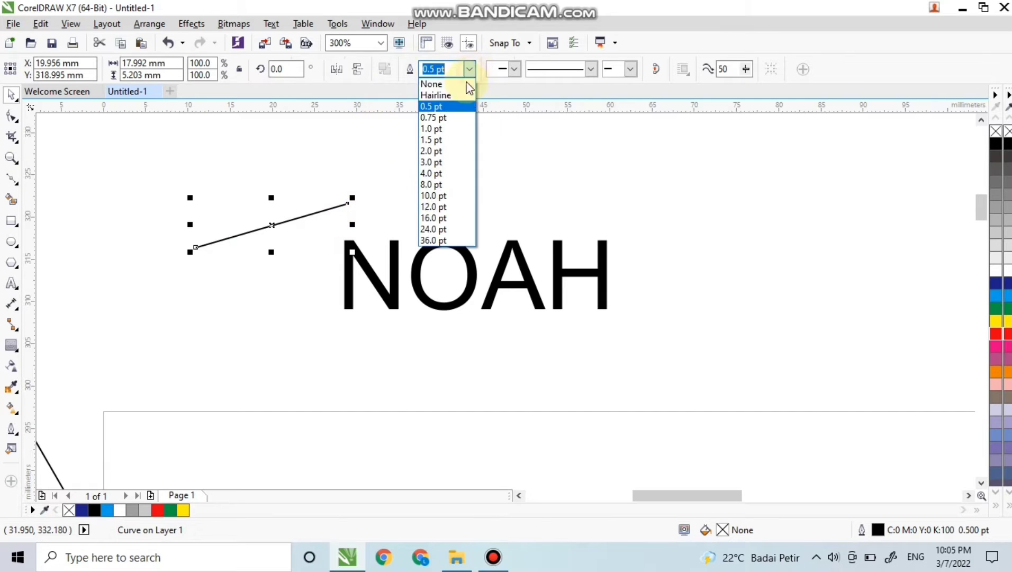
pyautogui.click(444, 207)
pyautogui.click(379, 179)
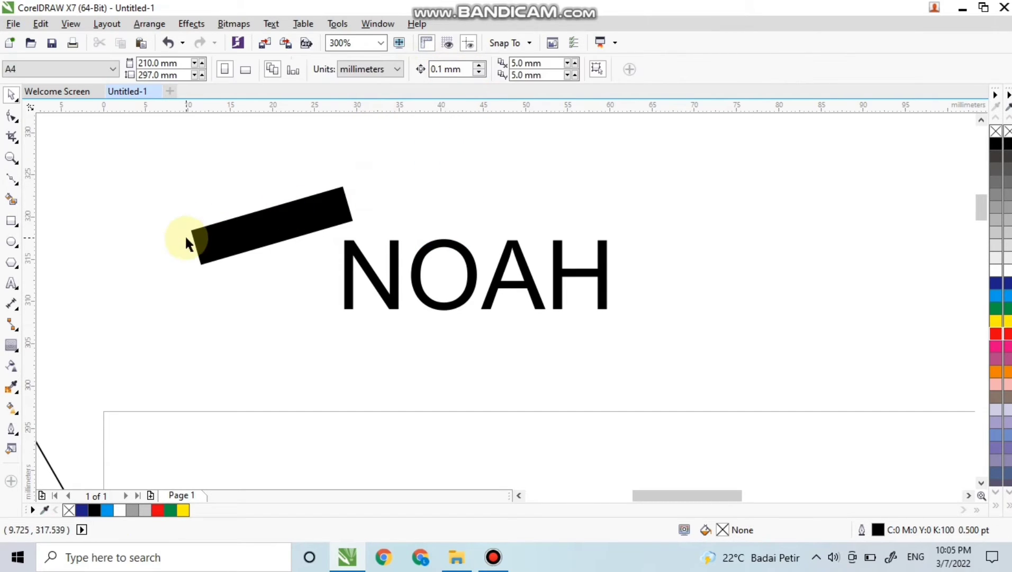
# Step: Convert the outline of the thick slanted line beside NOAH to an object
pyautogui.click(248, 229)
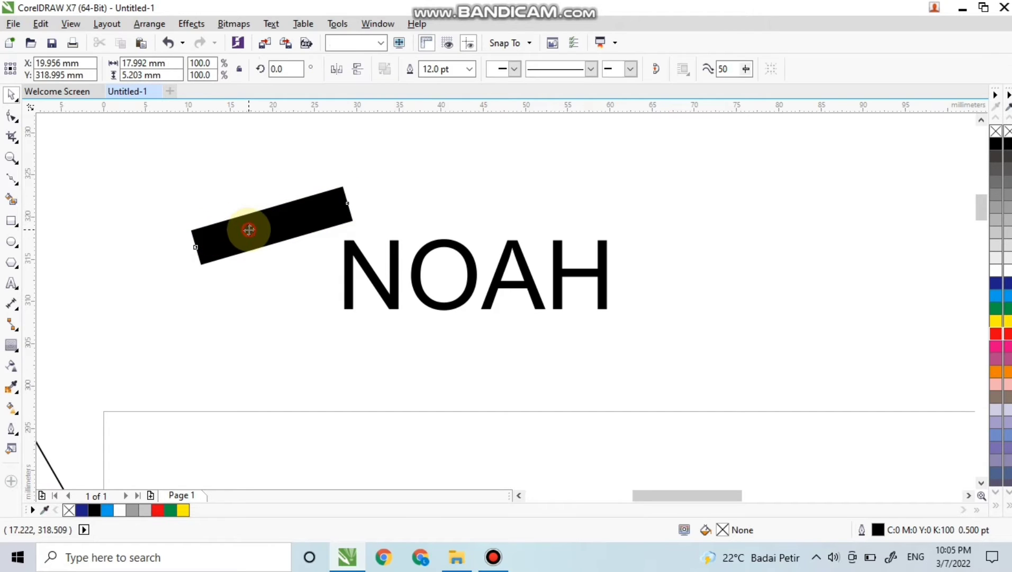
pyautogui.scroll(3, 249, 229)
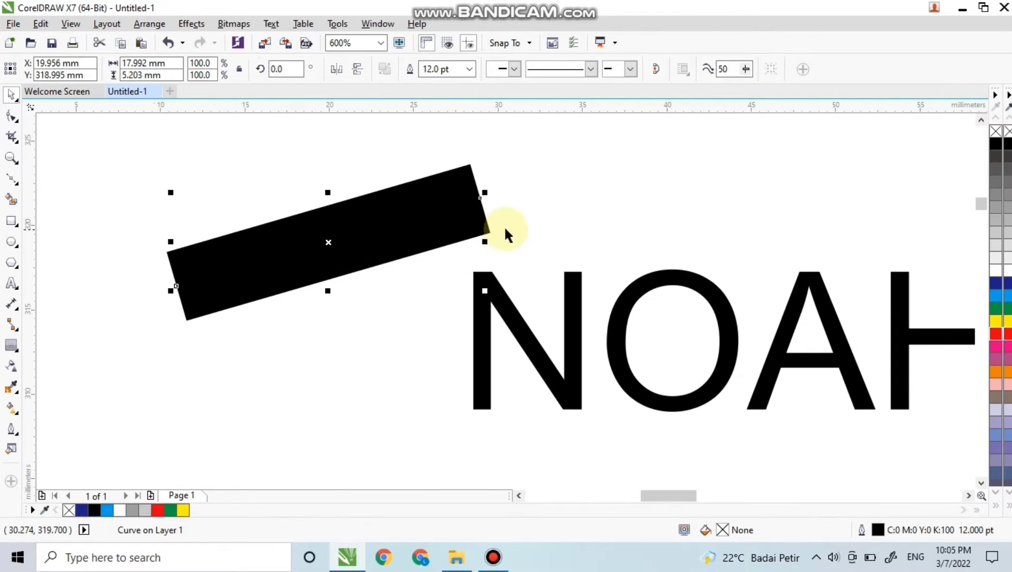
pyautogui.hotkey('ctrl', 'shift', 'q')
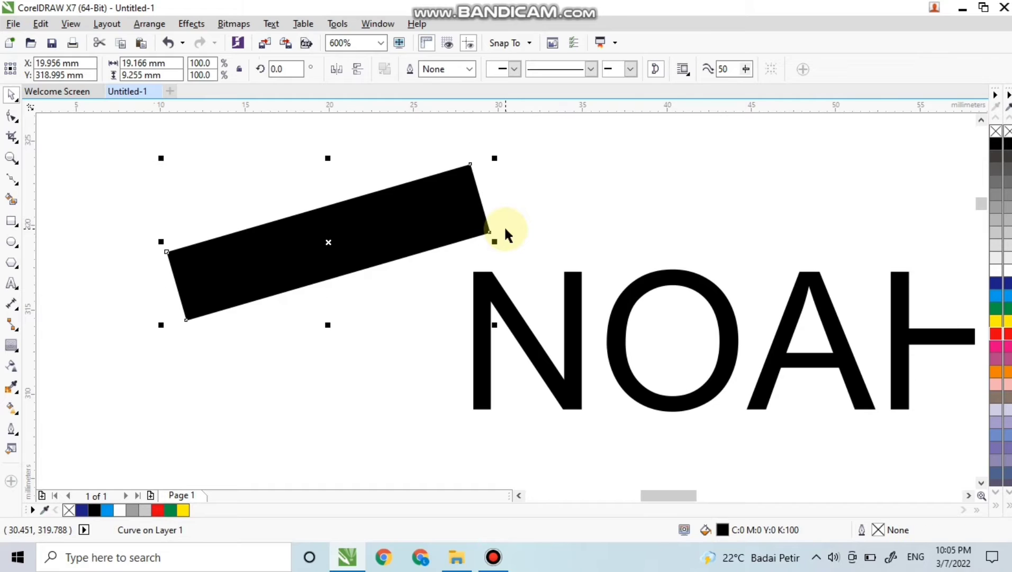
# Step: Remove the fill from the converted slanted bar and give it a black outline
pyautogui.click(601, 253)
pyautogui.click(448, 217)
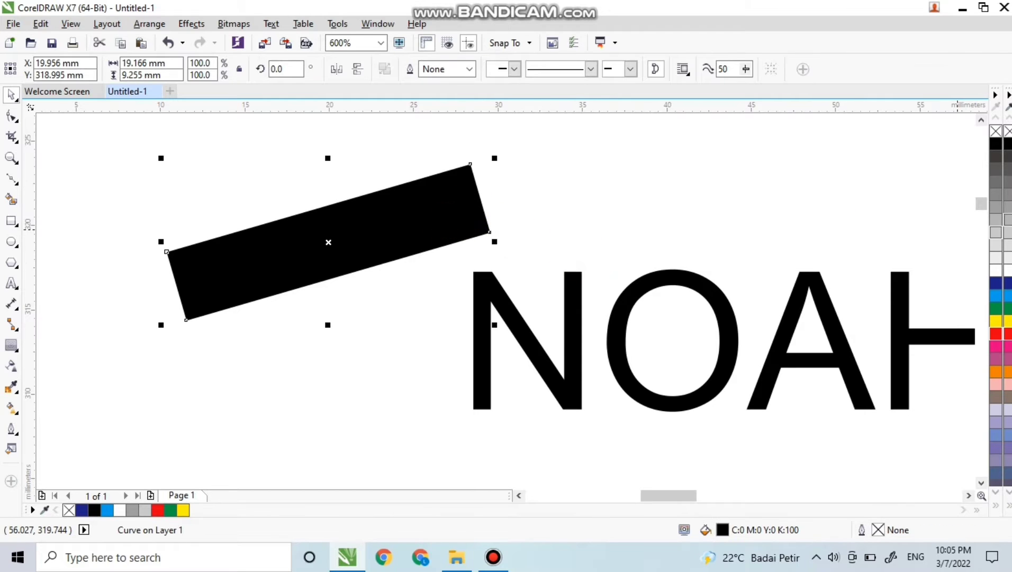
pyautogui.click(996, 131)
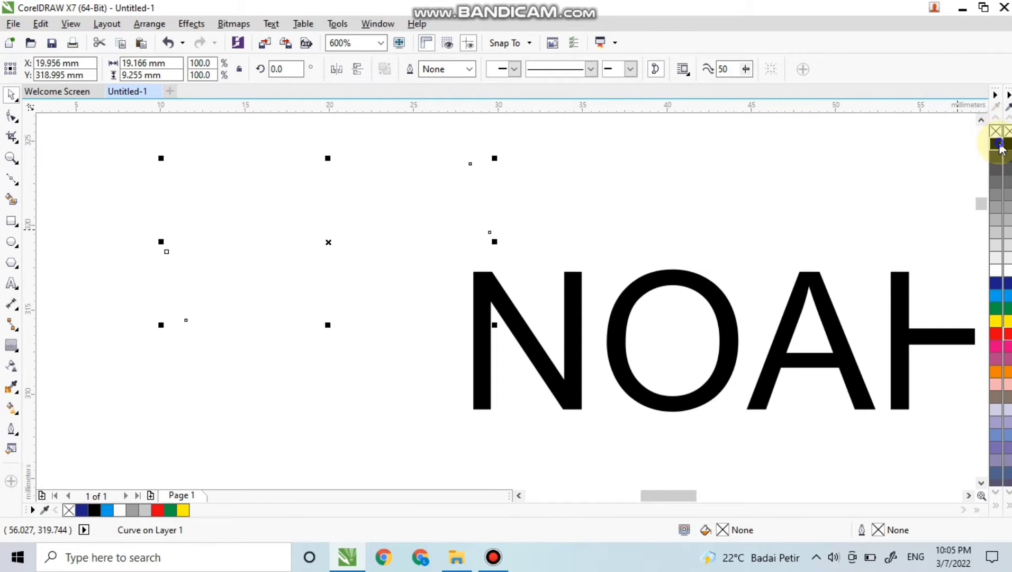
pyautogui.rightClick(996, 143)
pyautogui.click(459, 209)
pyautogui.scroll(2, 445, 206)
pyautogui.scroll(-3, 406, 206)
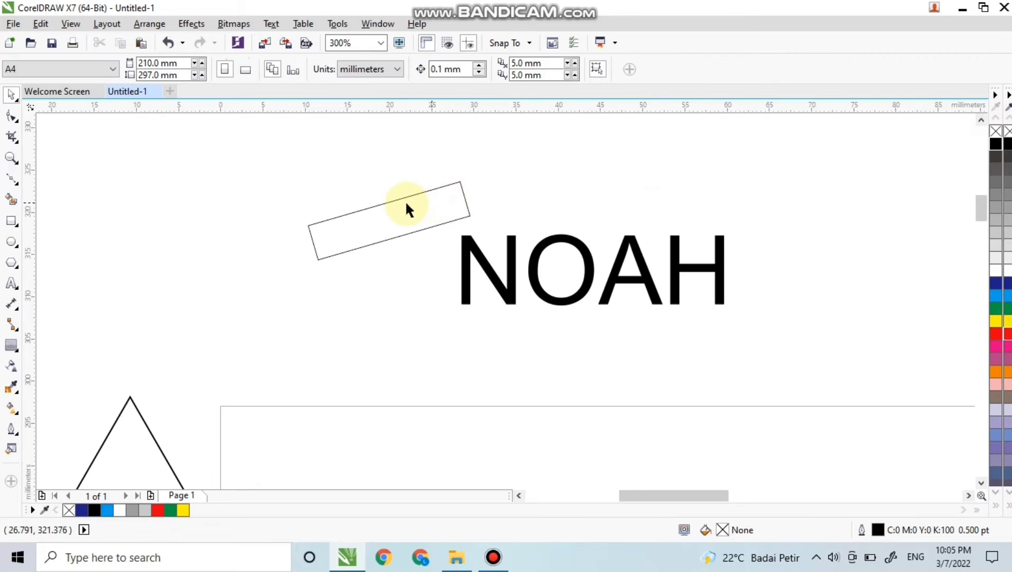
pyautogui.scroll(2, 406, 203)
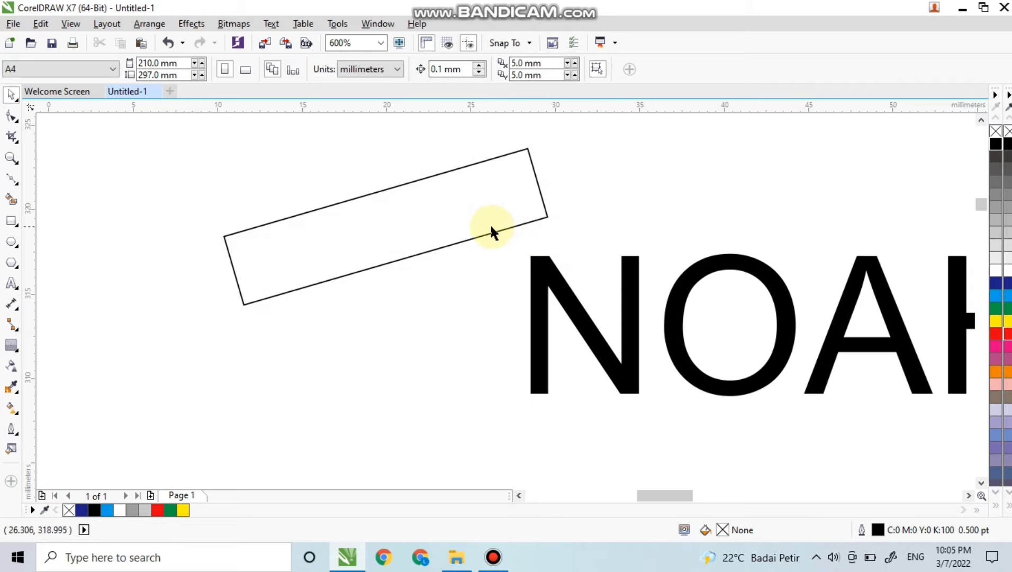
pyautogui.scroll(-5, 472, 244)
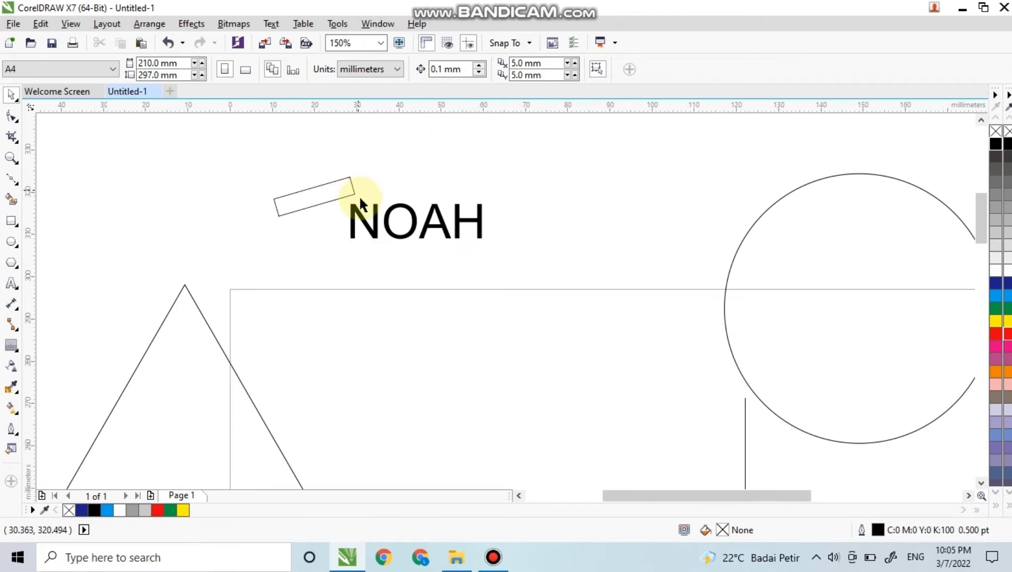
pyautogui.scroll(-2, 301, 206)
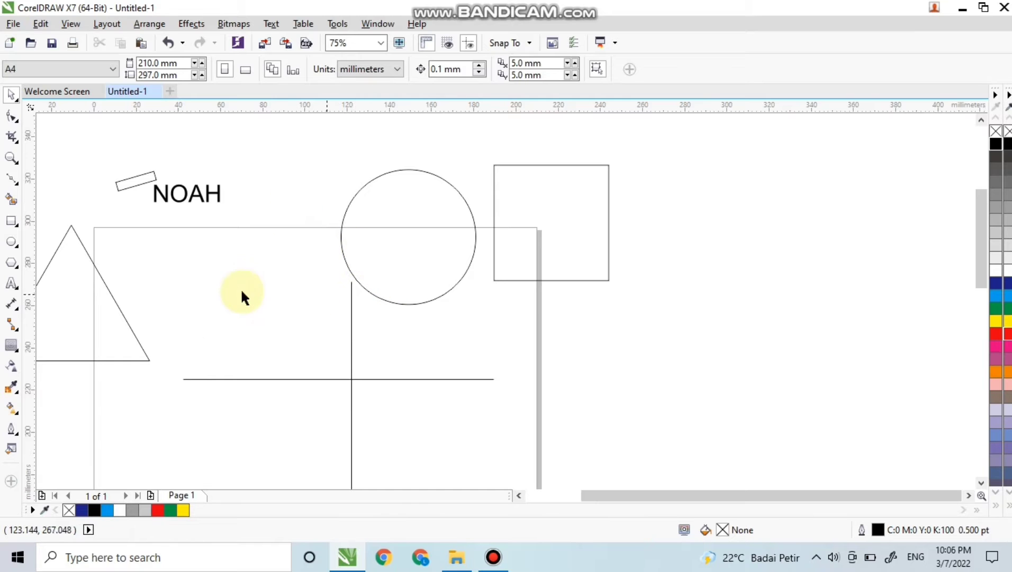
# Step: Draw a rectangle about 12.1 × 10.1 mm to the right of the large square
pyautogui.moveTo(156, 260); pyautogui.dragTo(320, 253)
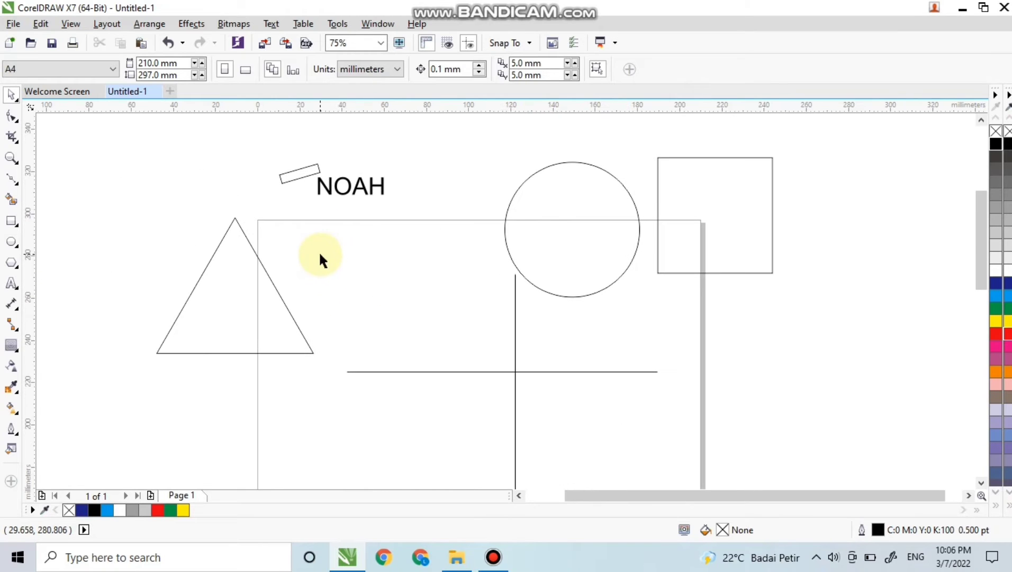
pyautogui.click(12, 221)
pyautogui.moveTo(624, 242); pyautogui.dragTo(406, 280)
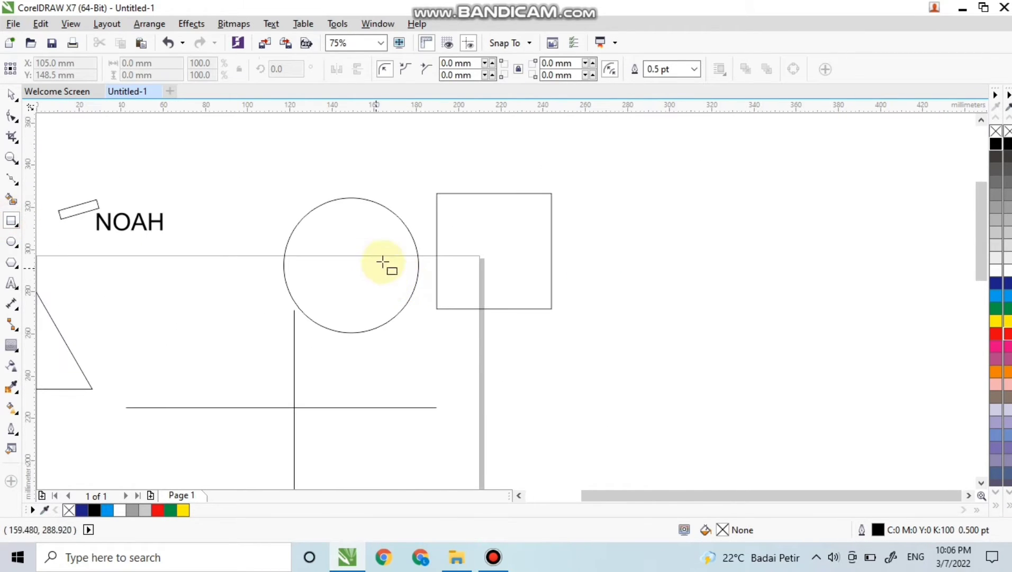
pyautogui.scroll(2, 466, 254)
pyautogui.moveTo(474, 241); pyautogui.dragTo(225, 282)
pyautogui.scroll(-1, 220, 281)
pyautogui.scroll(1, 412, 230)
pyautogui.moveTo(418, 214); pyautogui.dragTo(531, 311)
pyautogui.moveTo(589, 275); pyautogui.dragTo(554, 226)
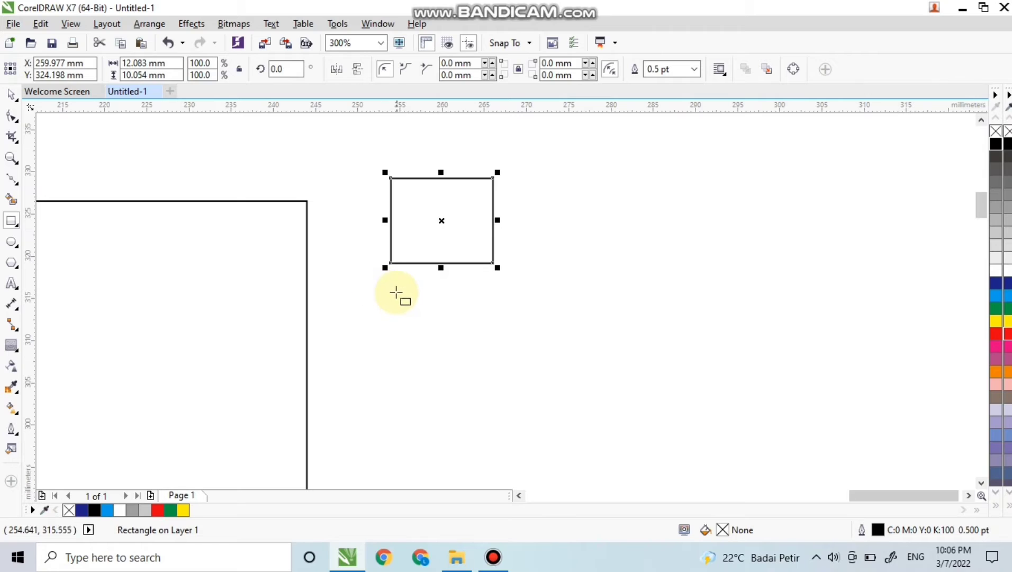
# Step: Draw two wider rectangles stacked below the small one, about 17 × 10.4 mm and 21.1 × 9.2 mm
pyautogui.moveTo(392, 289); pyautogui.dragTo(524, 333)
pyautogui.moveTo(384, 354); pyautogui.dragTo(564, 429)
pyautogui.press('space')
pyautogui.scroll(-2, 587, 296)
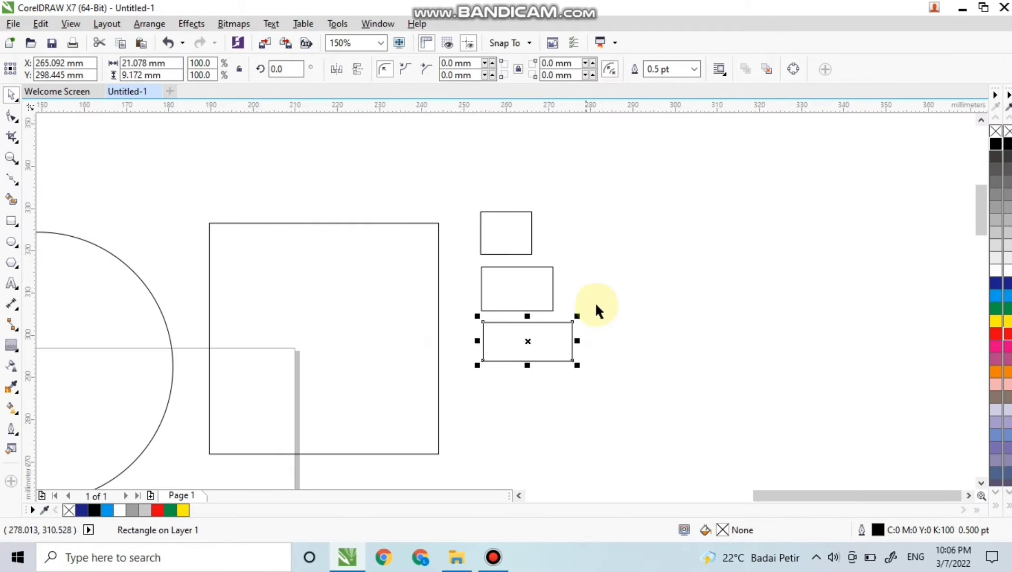
# Step: Align the centers of the three stacked rectangles on a common vertical axis
pyautogui.click(598, 306)
pyautogui.scroll(2, 568, 279)
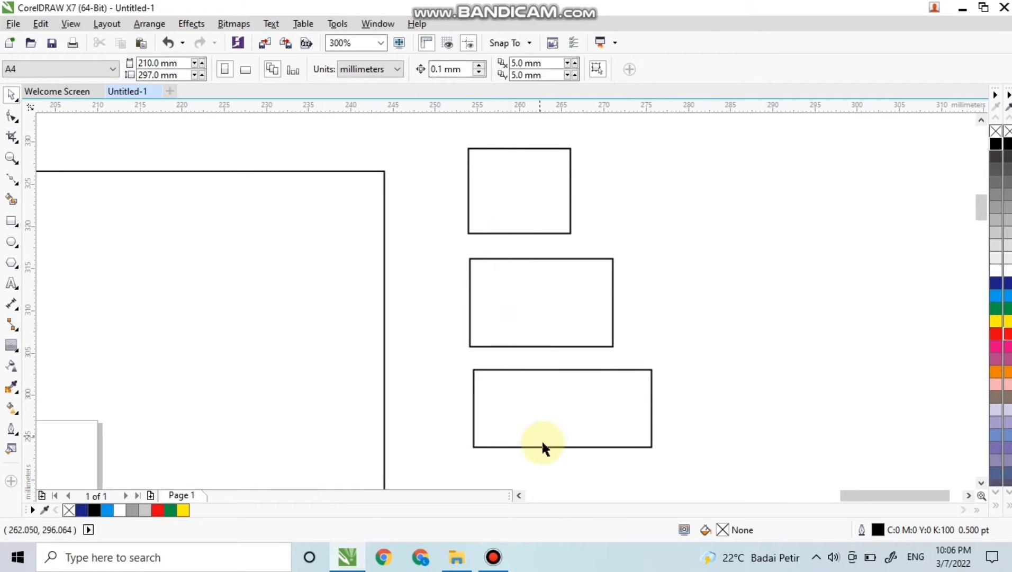
pyautogui.moveTo(418, 125); pyautogui.dragTo(687, 464)
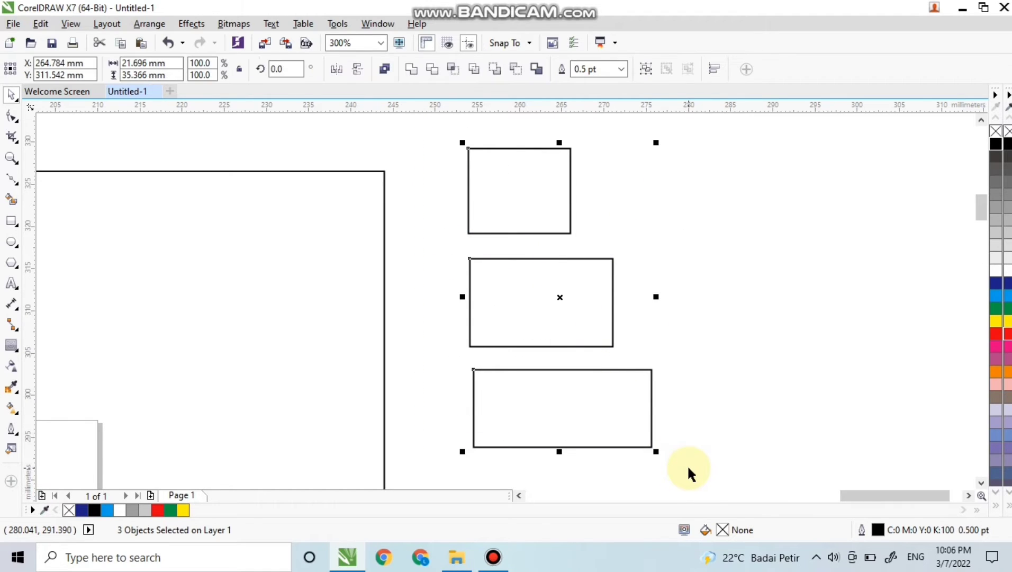
pyautogui.press('c')
pyautogui.click(715, 351)
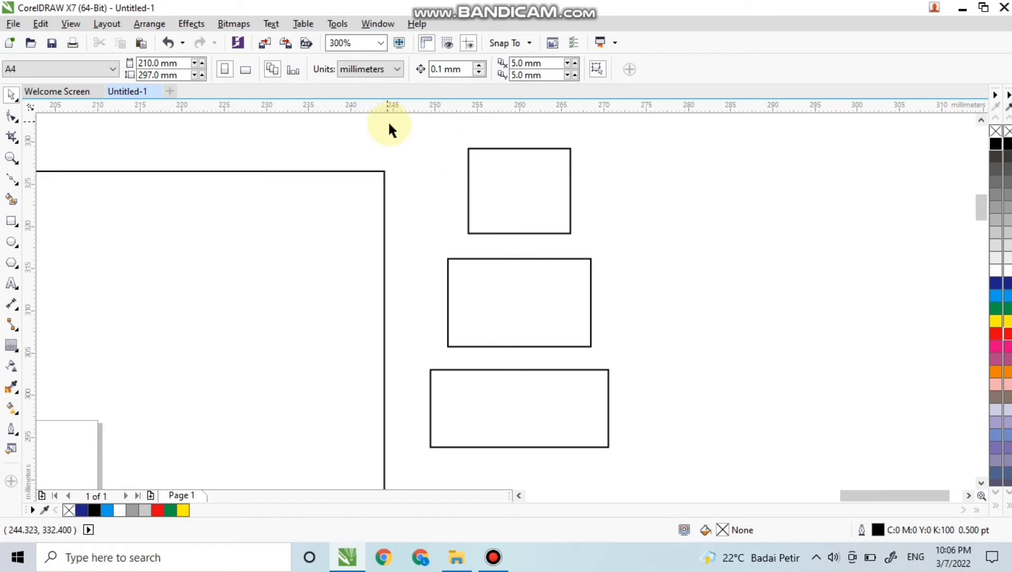
# Step: Align the three stacked rectangles by their left edges, followed by their right edges
pyautogui.moveTo(399, 129); pyautogui.dragTo(681, 487)
pyautogui.press('l')
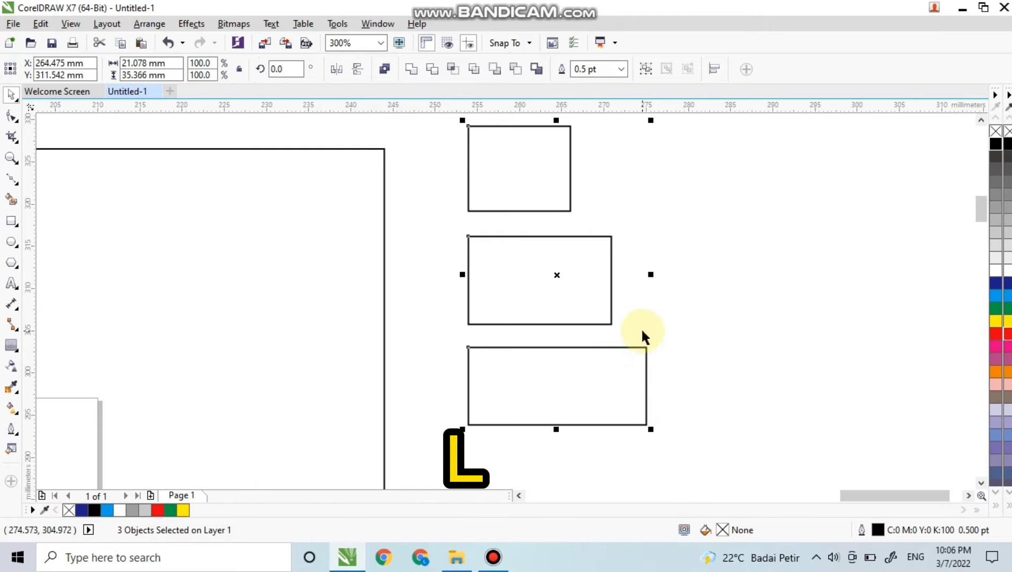
pyautogui.moveTo(643, 331); pyautogui.dragTo(640, 354)
pyautogui.press('r')
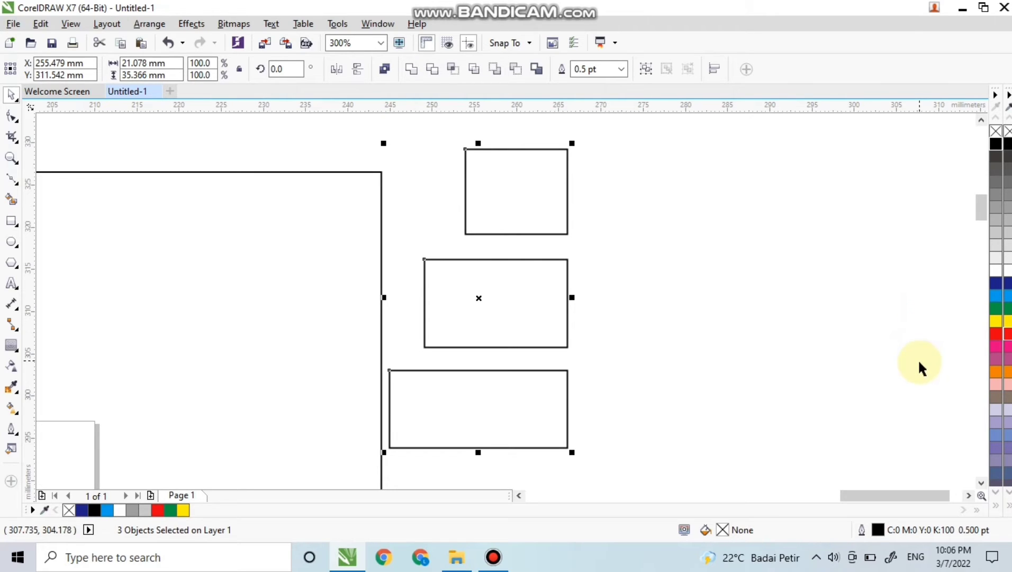
# Step: Move the middle and widest rectangles to the right of the smallest one, forming a descending staggered row
pyautogui.moveTo(653, 317); pyautogui.dragTo(555, 342)
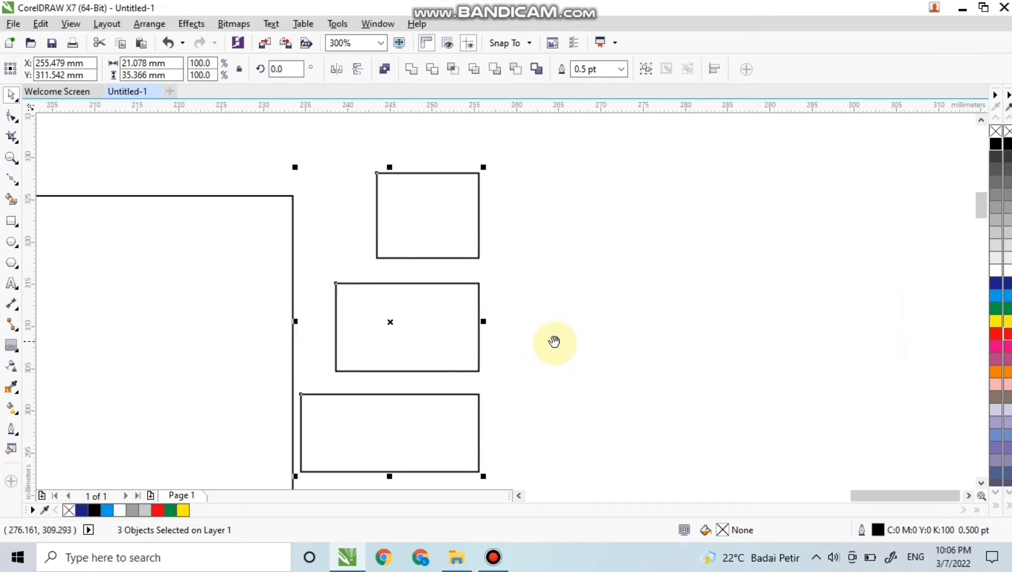
pyautogui.moveTo(459, 295); pyautogui.dragTo(401, 318)
pyautogui.click(371, 347)
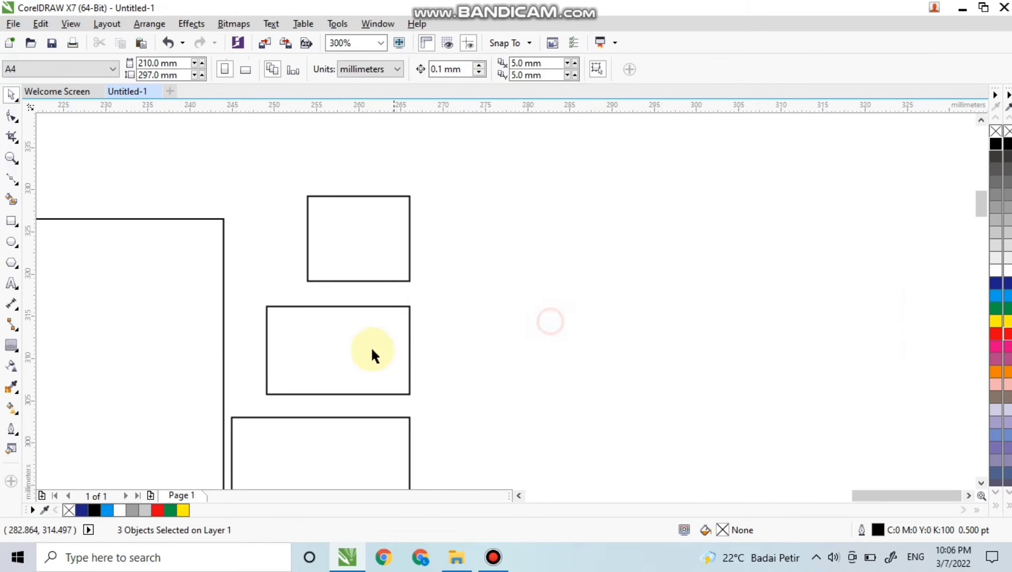
pyautogui.moveTo(372, 355); pyautogui.dragTo(572, 281)
pyautogui.moveTo(389, 434); pyautogui.dragTo(799, 302)
pyautogui.click(820, 382)
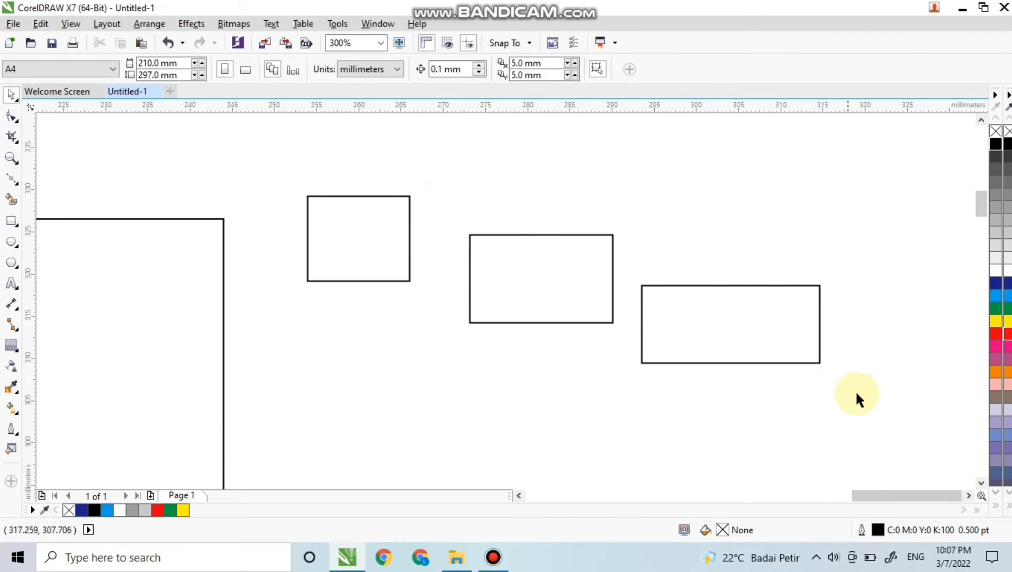
# Step: Align the three rectangles in the row by their top edges, followed by their bottom edges
pyautogui.moveTo(858, 396); pyautogui.dragTo(289, 142)
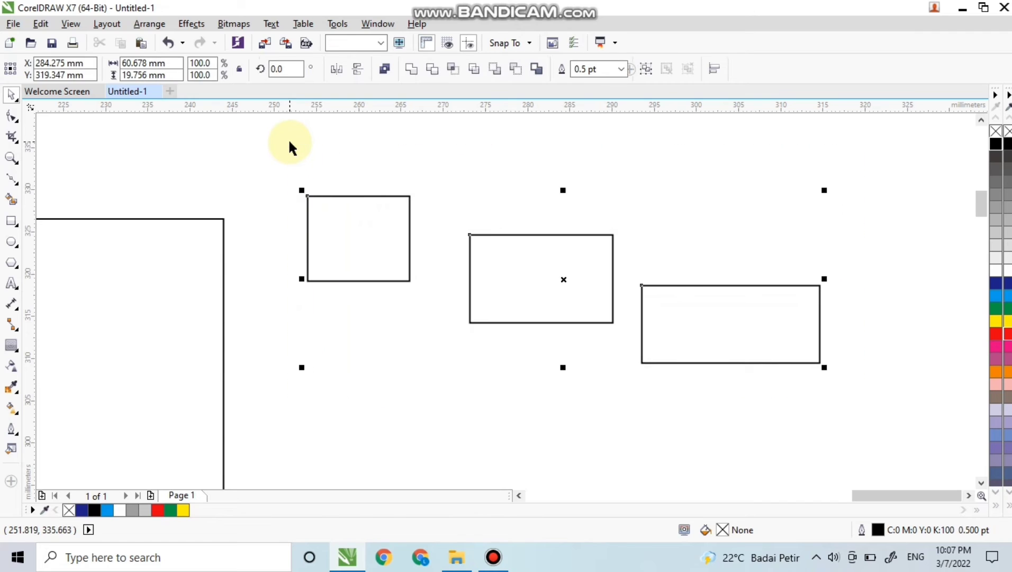
pyautogui.press('t')
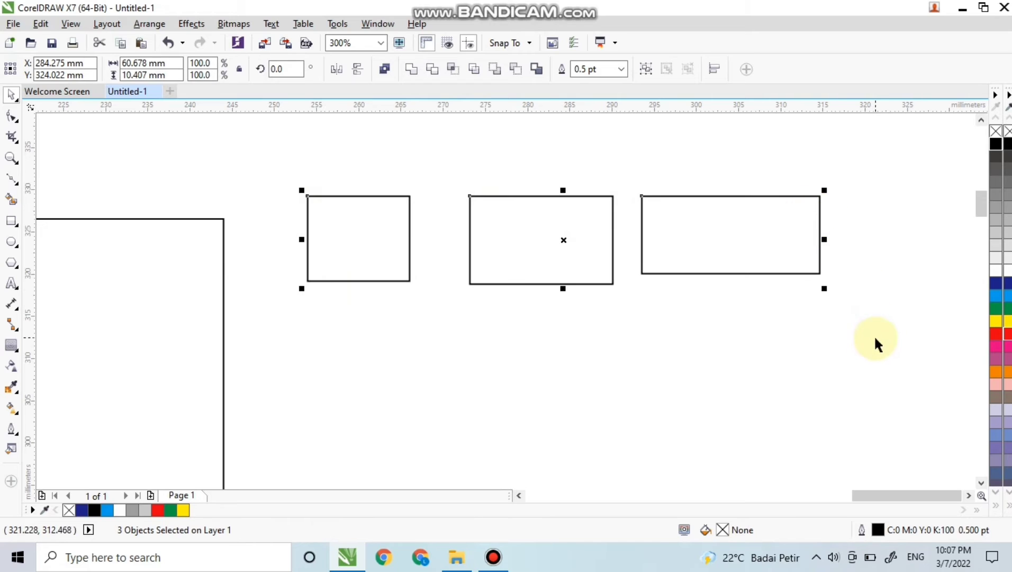
pyautogui.moveTo(876, 351); pyautogui.dragTo(282, 148)
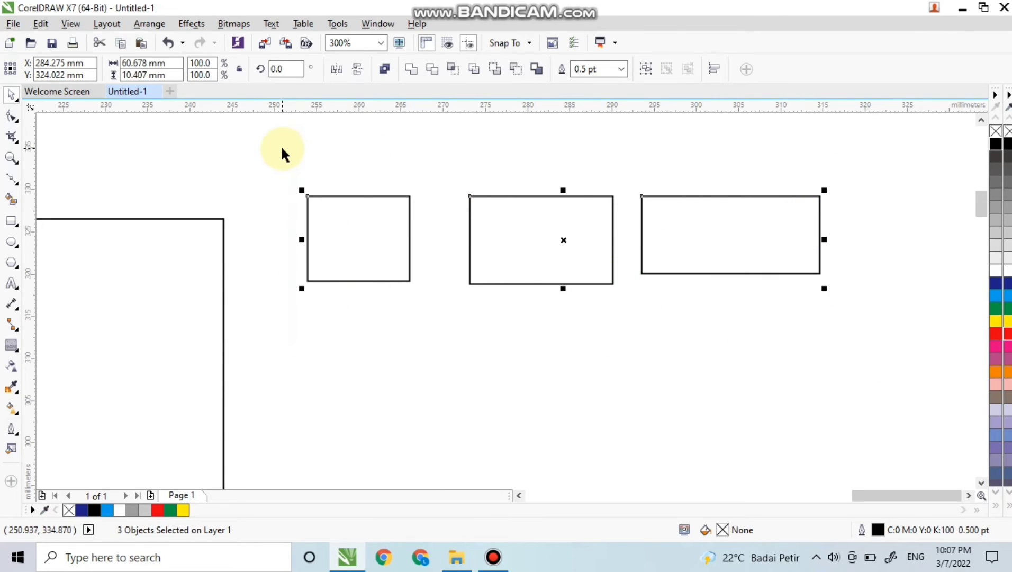
pyautogui.press('b')
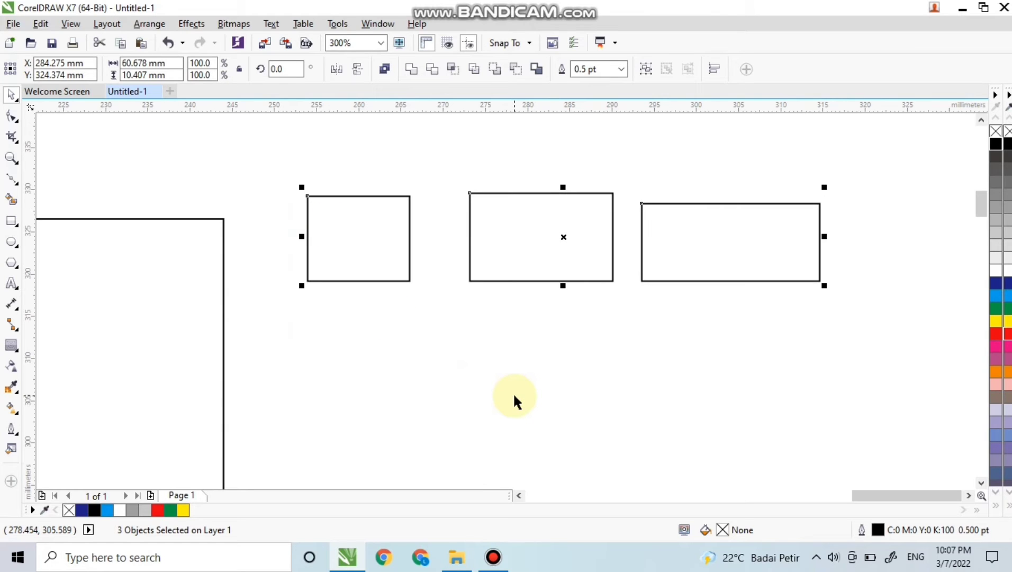
# Step: Align the centers of the three rectangles on a common horizontal axis
pyautogui.press('e')
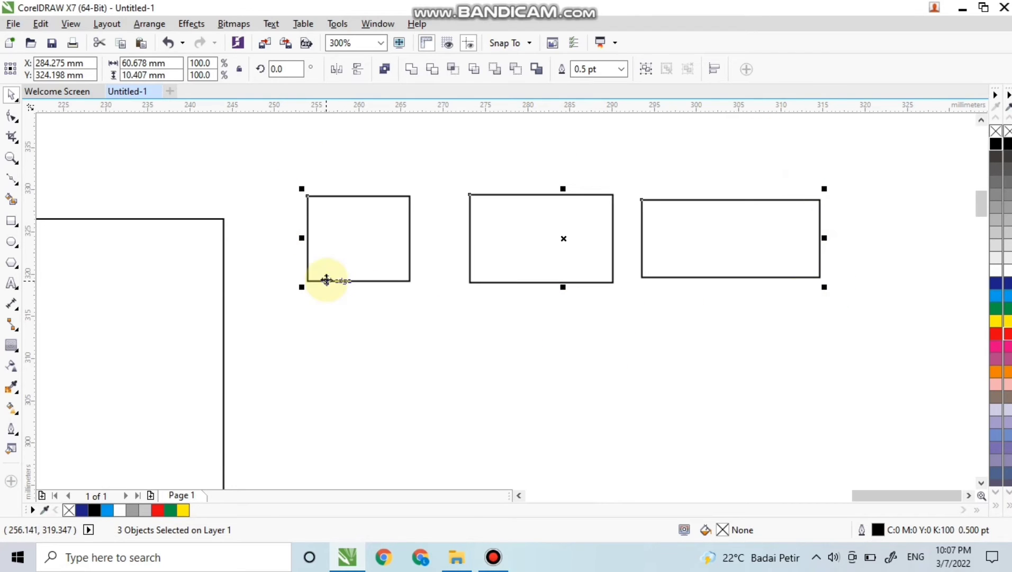
pyautogui.click(449, 317)
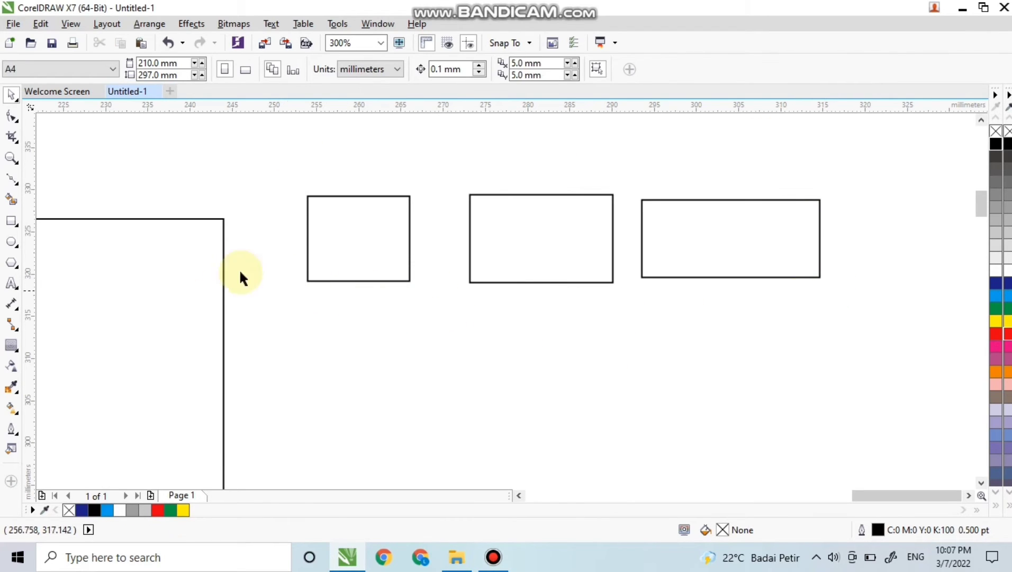
# Step: Draw a circle about 9.6 mm in diameter just below the smallest rectangle
pyautogui.click(11, 242)
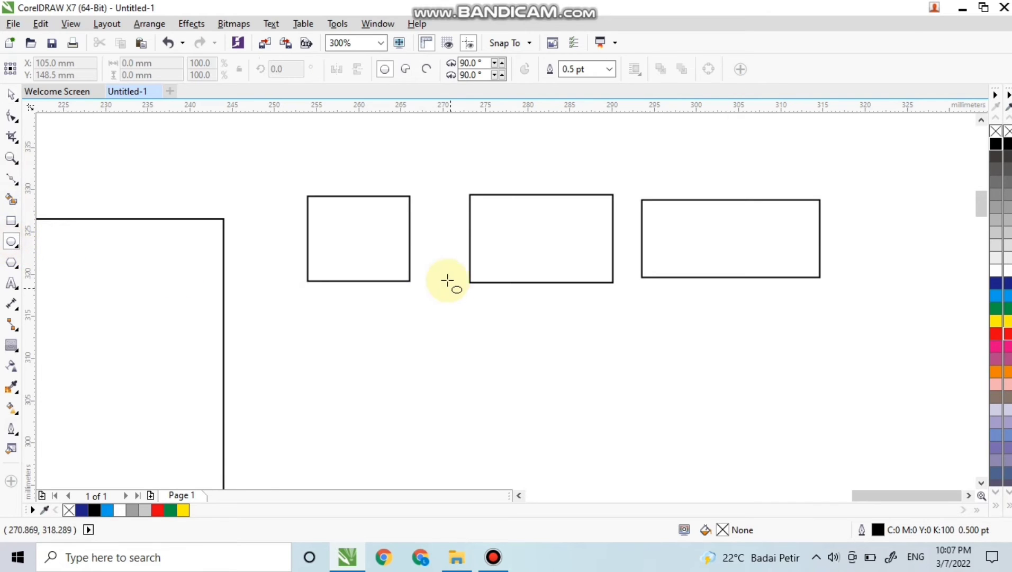
pyautogui.click(334, 300)
pyautogui.moveTo(334, 300); pyautogui.dragTo(413, 371)
pyautogui.press('space')
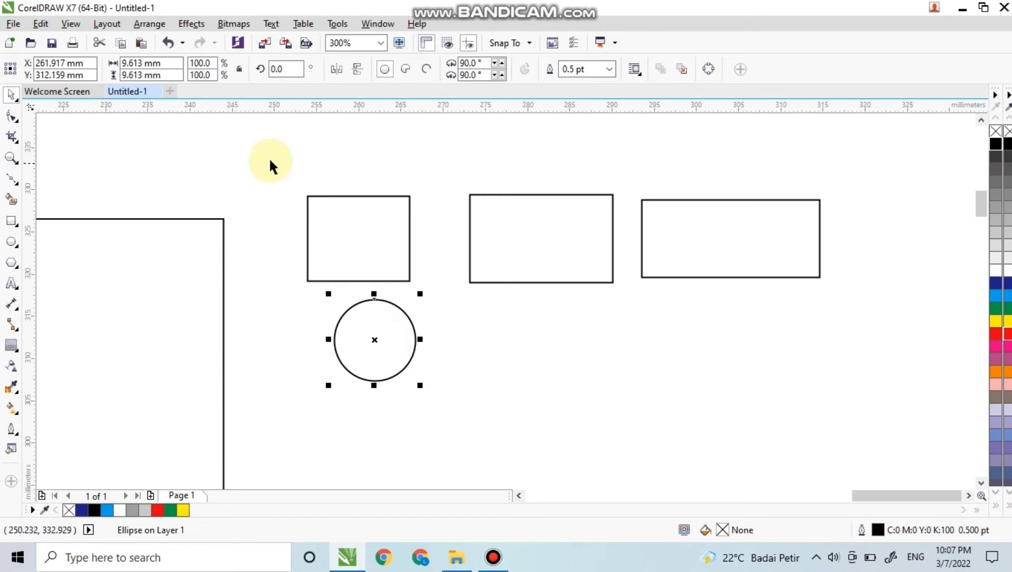
# Step: Center the circle inside the smallest rectangle, both horizontally and vertically
pyautogui.moveTo(269, 157); pyautogui.dragTo(461, 417)
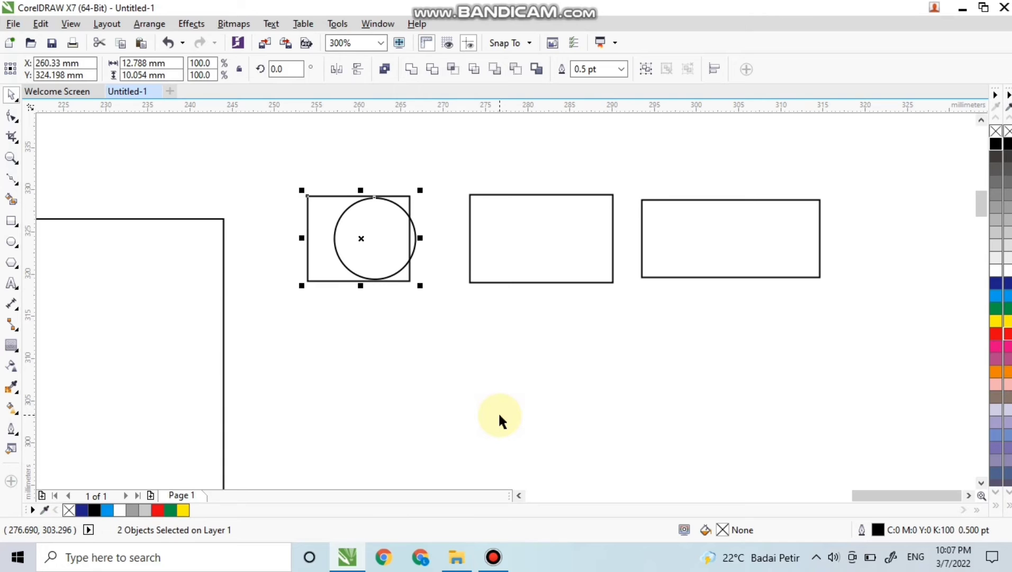
pyautogui.press('c')
pyautogui.scroll(2, 408, 345)
pyautogui.click(409, 167)
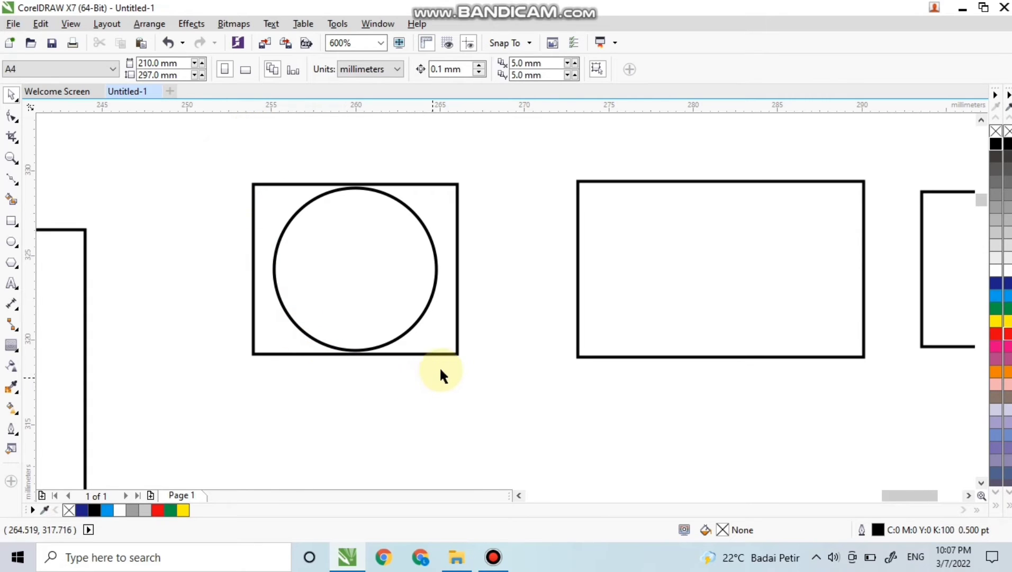
pyautogui.scroll(-2, 455, 354)
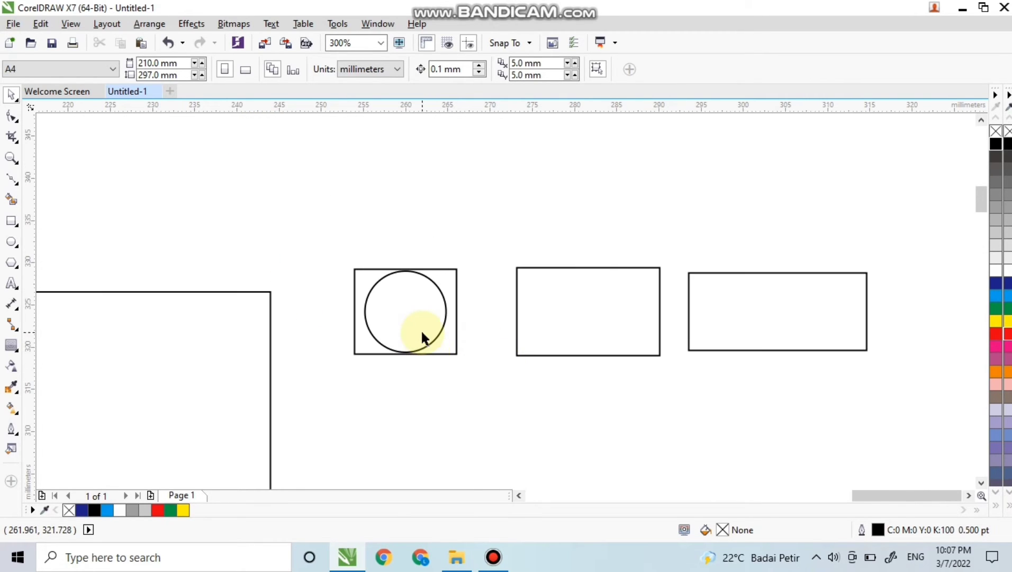
pyautogui.scroll(2, 422, 331)
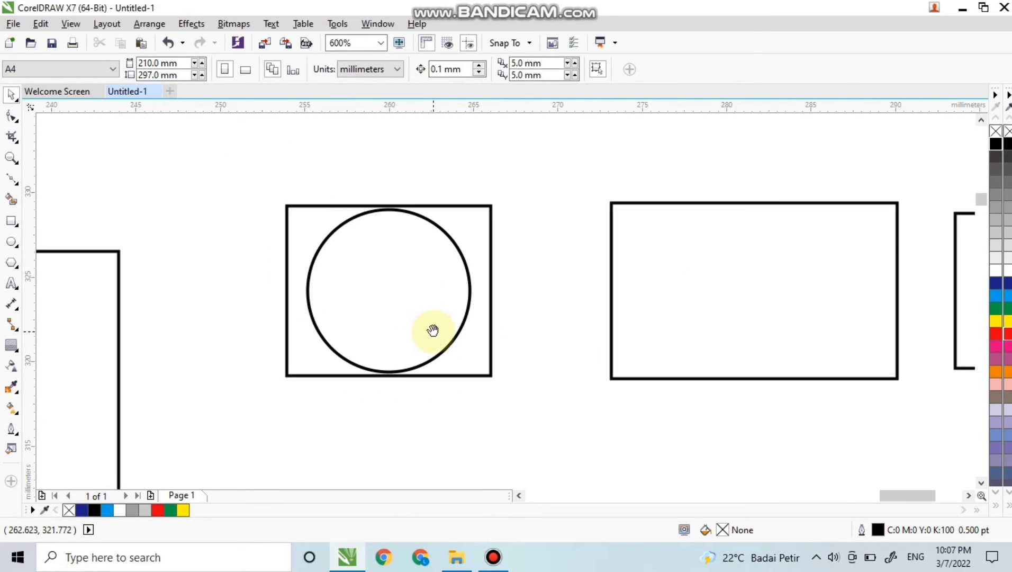
pyautogui.click(466, 338)
pyautogui.click(429, 242)
pyautogui.click(491, 160)
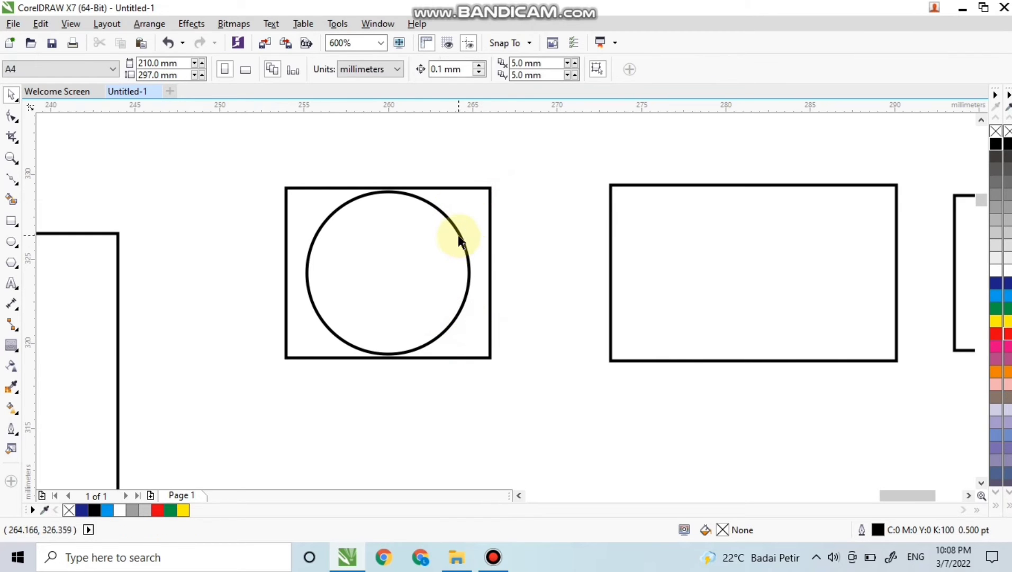
# Step: Fill the circle with yellow and the smallest rectangle around it with green
pyautogui.click(461, 238)
pyautogui.click(478, 208)
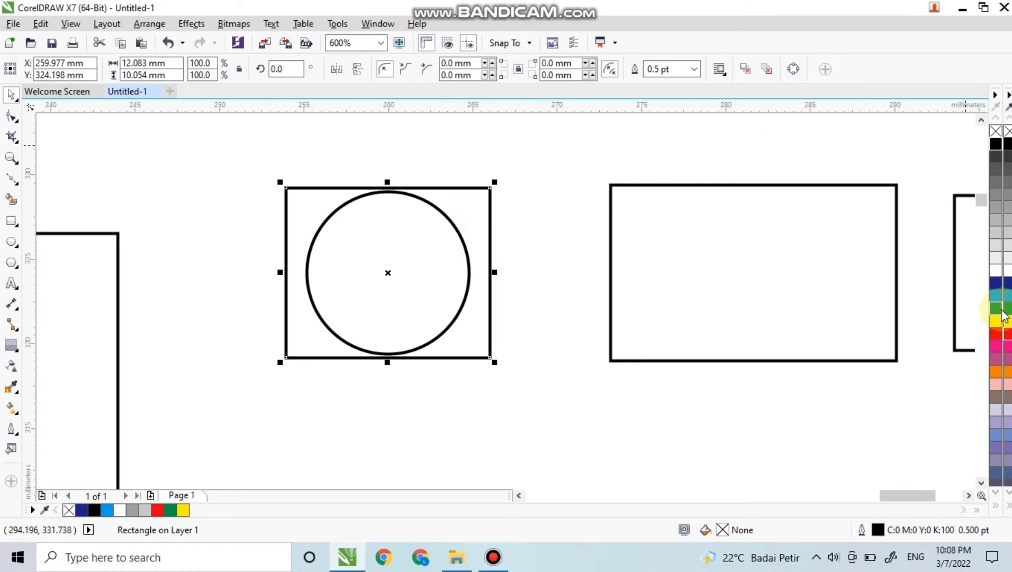
pyautogui.click(514, 371)
pyautogui.click(406, 292)
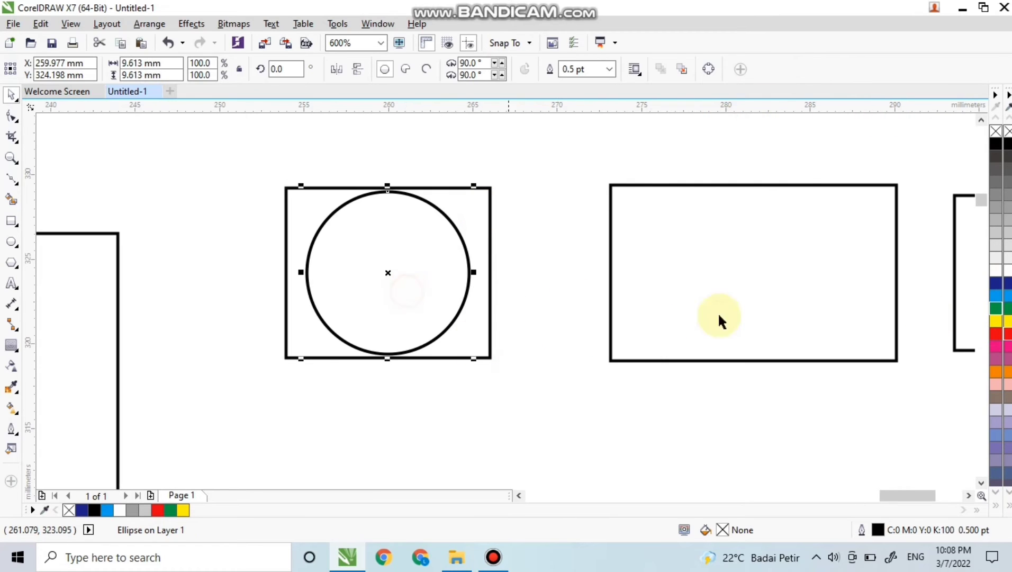
pyautogui.click(994, 319)
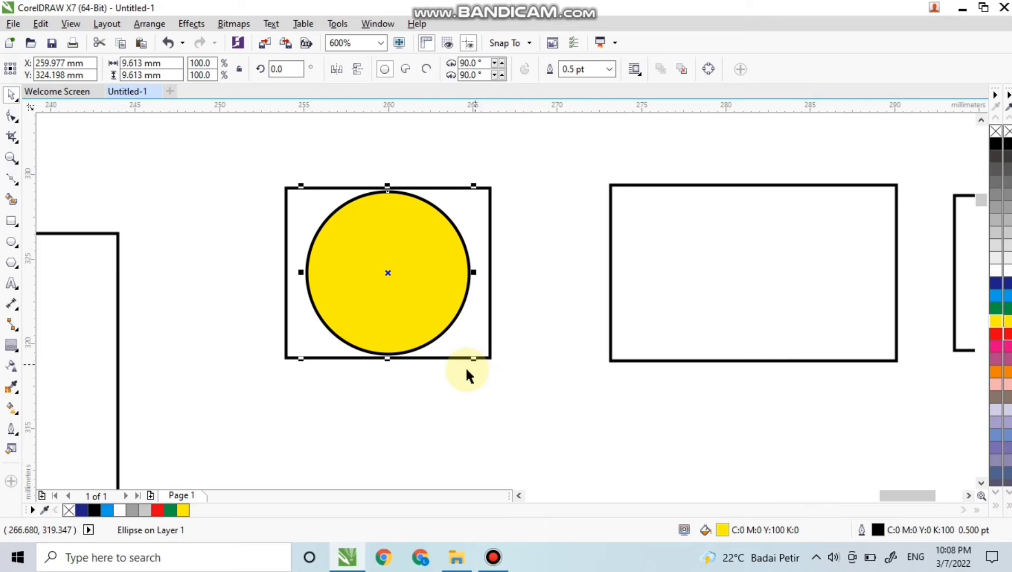
pyautogui.click(476, 341)
pyautogui.click(995, 308)
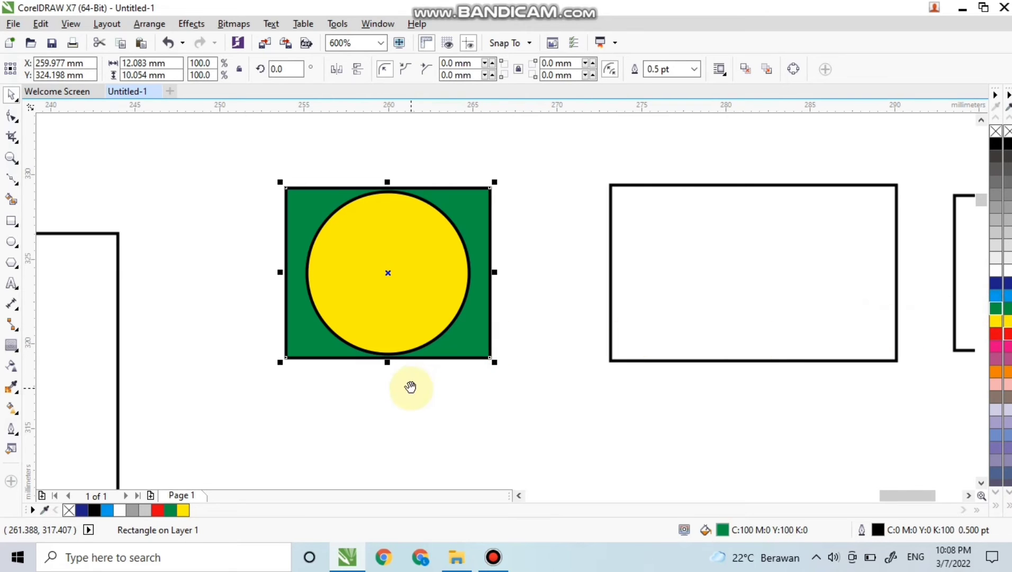
pyautogui.moveTo(410, 388); pyautogui.dragTo(475, 373)
pyautogui.click(307, 198)
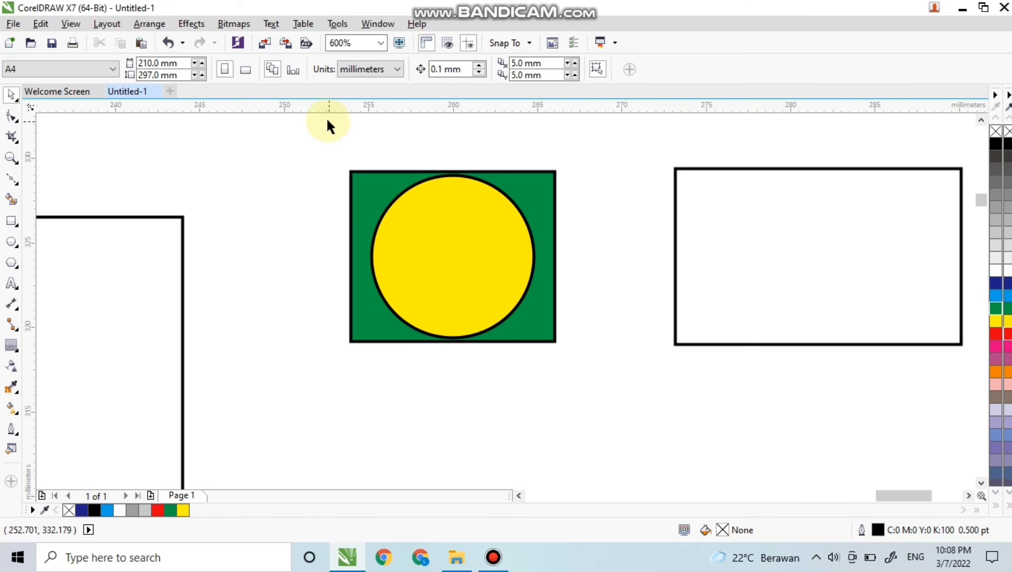
# Step: Combine the yellow circle and the green rectangle into a single curve object
pyautogui.moveTo(319, 128); pyautogui.dragTo(591, 370)
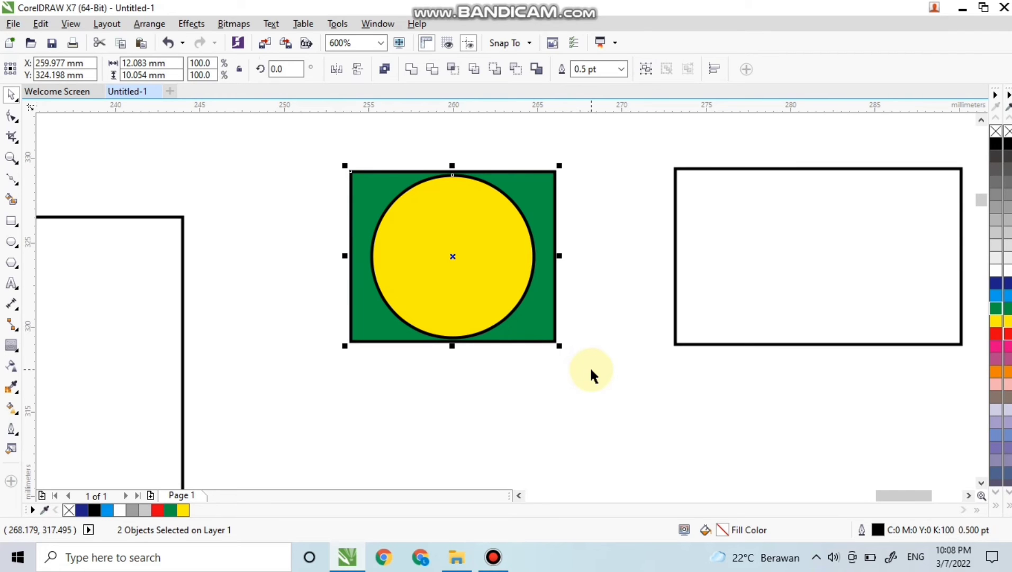
pyautogui.hotkey('ctrl', 'l')
pyautogui.click(590, 366)
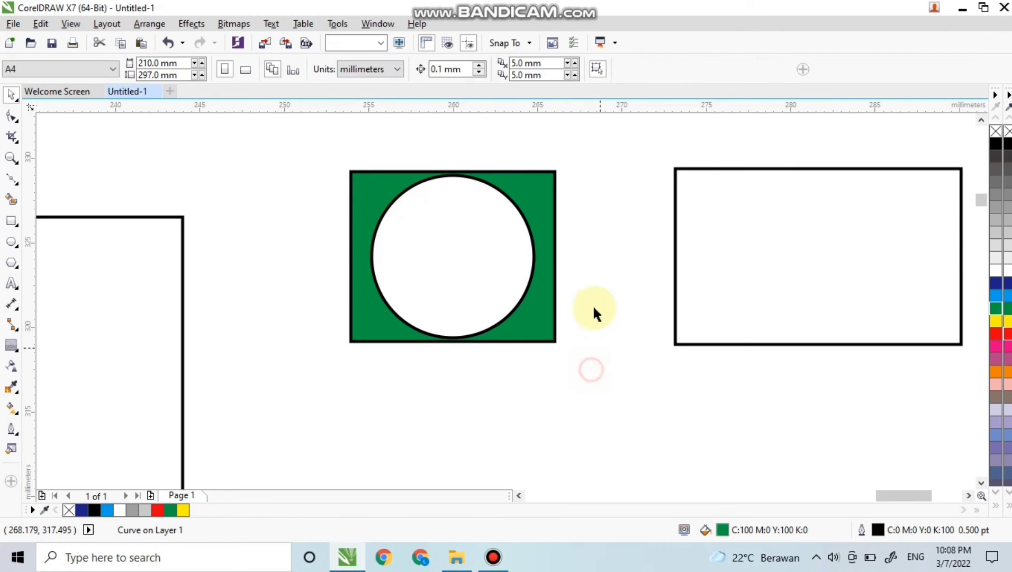
pyautogui.click(541, 231)
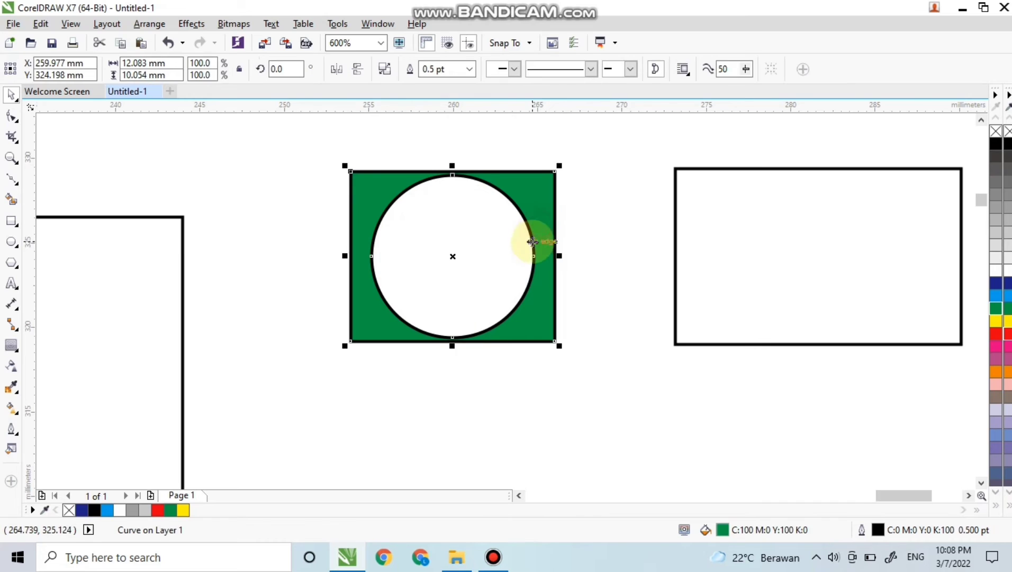
pyautogui.click(576, 238)
# Step: Shift the combined shape slightly, try a black fill on it, and settle on purple C:20 M:80 Y:0 K:20
pyautogui.moveTo(542, 199); pyautogui.dragTo(547, 205)
pyautogui.click(1004, 147)
pyautogui.click(1005, 144)
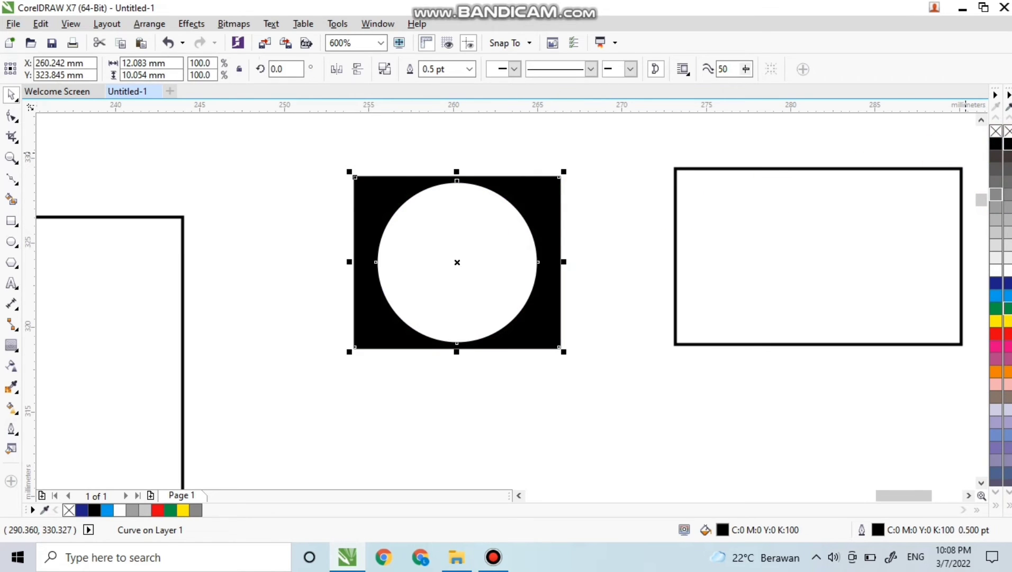
pyautogui.click(1006, 333)
pyautogui.click(1008, 365)
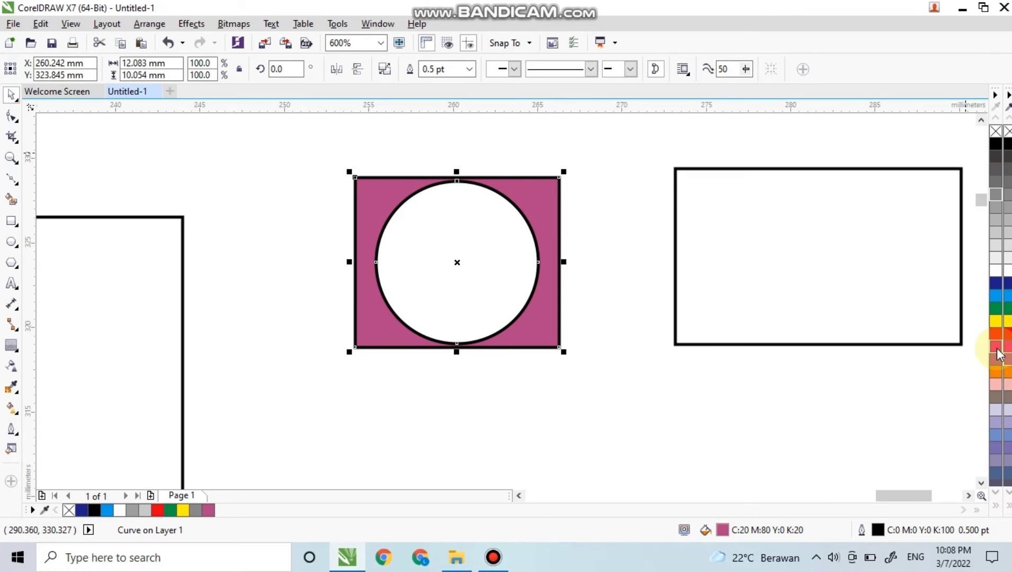
pyautogui.click(675, 377)
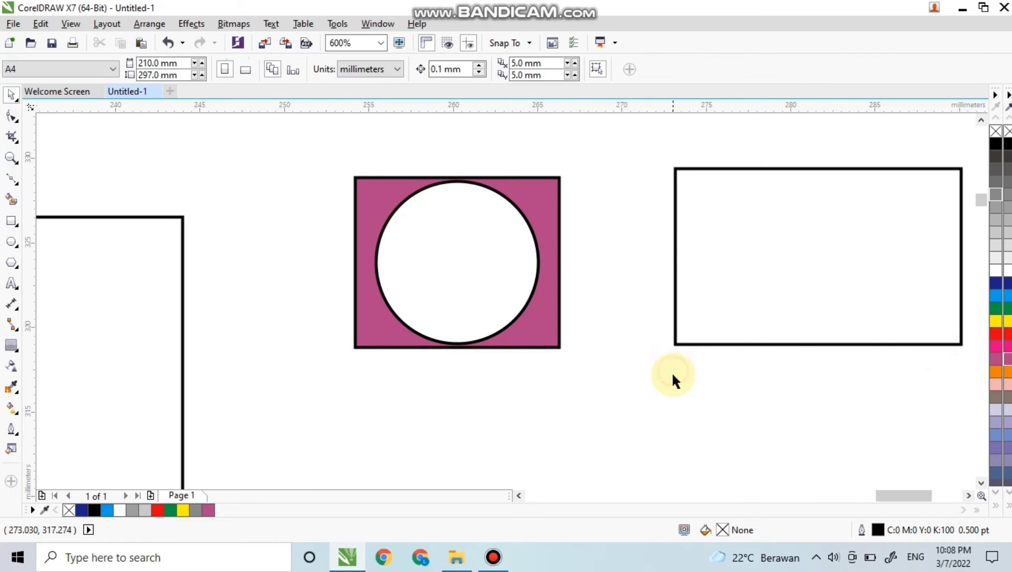
# Step: Add Arial 24 pt artistic text just below the uppercase name, repeating it with only the first letter capitalized
pyautogui.scroll(-5, 669, 371)
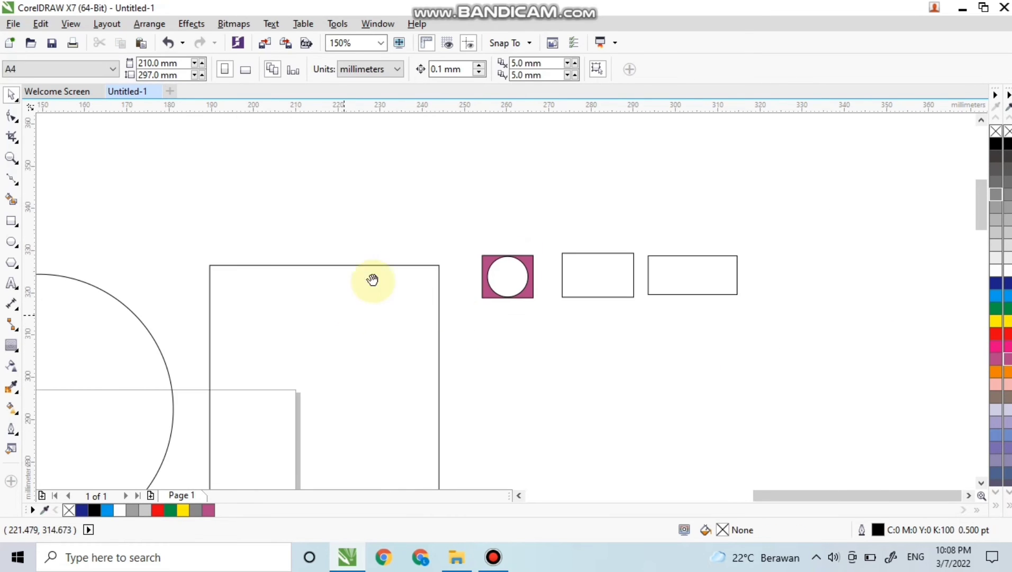
pyautogui.scroll(-2, 317, 324)
pyautogui.moveTo(206, 301); pyautogui.dragTo(213, 261)
pyautogui.scroll(2, 289, 301)
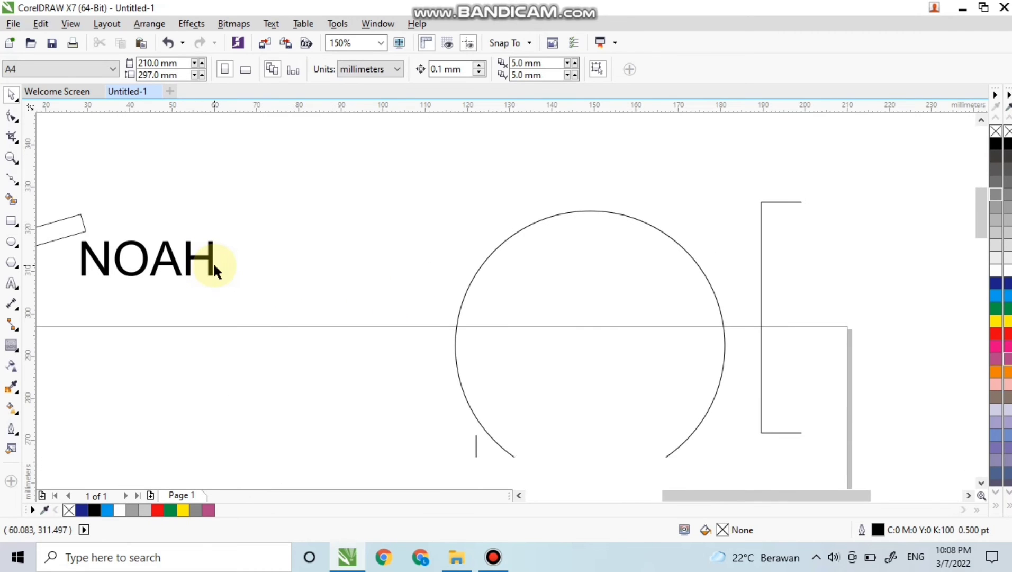
pyautogui.scroll(2, 180, 270)
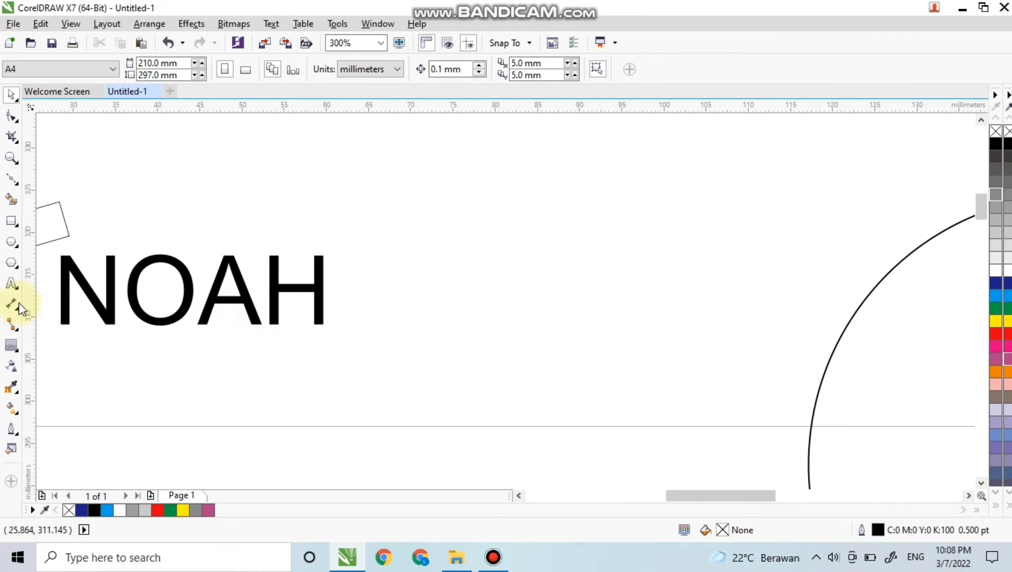
pyautogui.click(11, 284)
pyautogui.moveTo(143, 312); pyautogui.dragTo(242, 254)
pyautogui.click(177, 324)
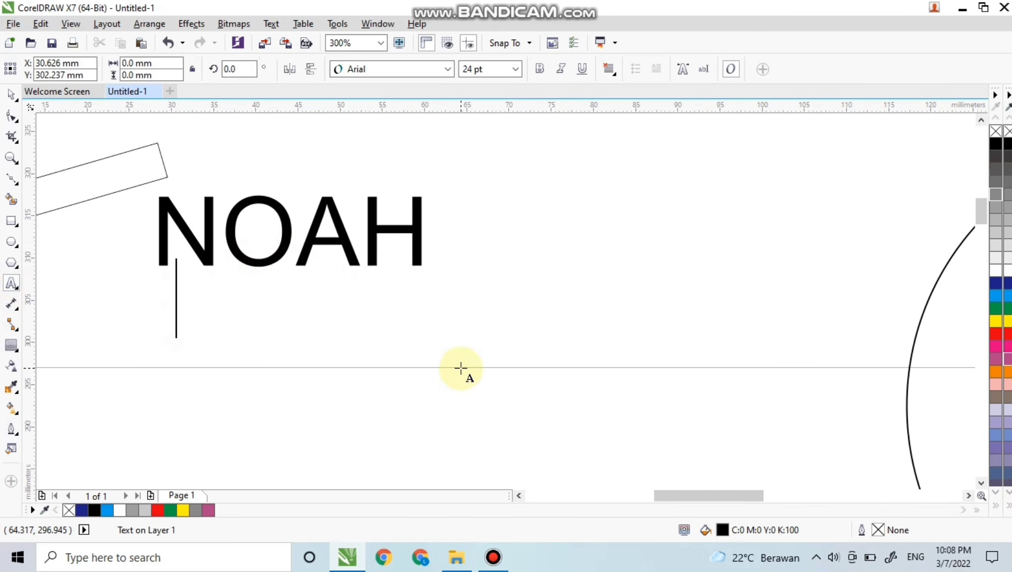
pyautogui.write('N')
pyautogui.press('capslock')
pyautogui.write('oah')
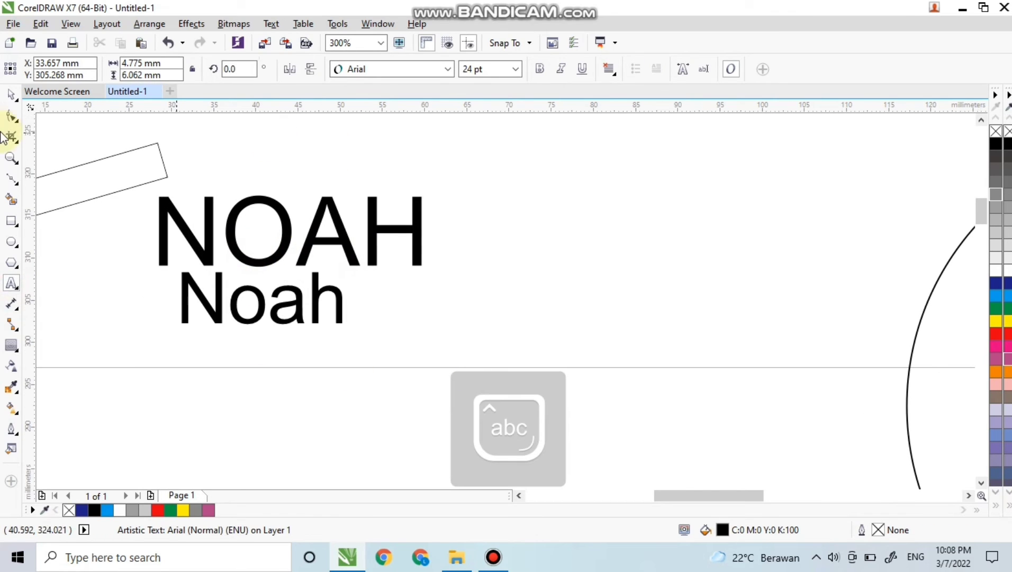
pyautogui.click(10, 95)
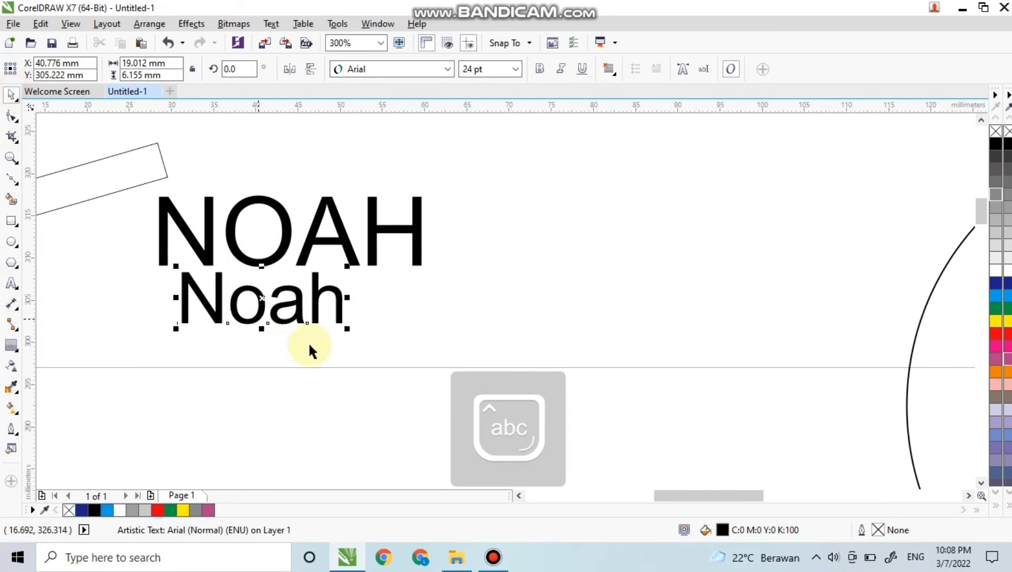
# Step: Enlarge the new mixed-case text to about 44 pt, place it under the uppercase text, and set its font to bromello
pyautogui.moveTo(347, 329); pyautogui.dragTo(481, 402)
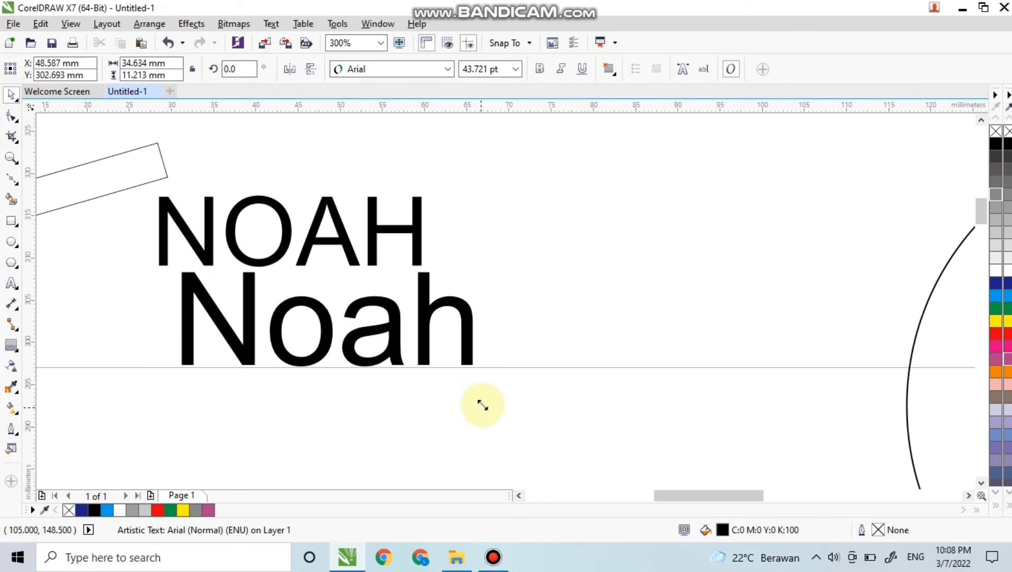
pyautogui.moveTo(426, 319); pyautogui.dragTo(384, 337)
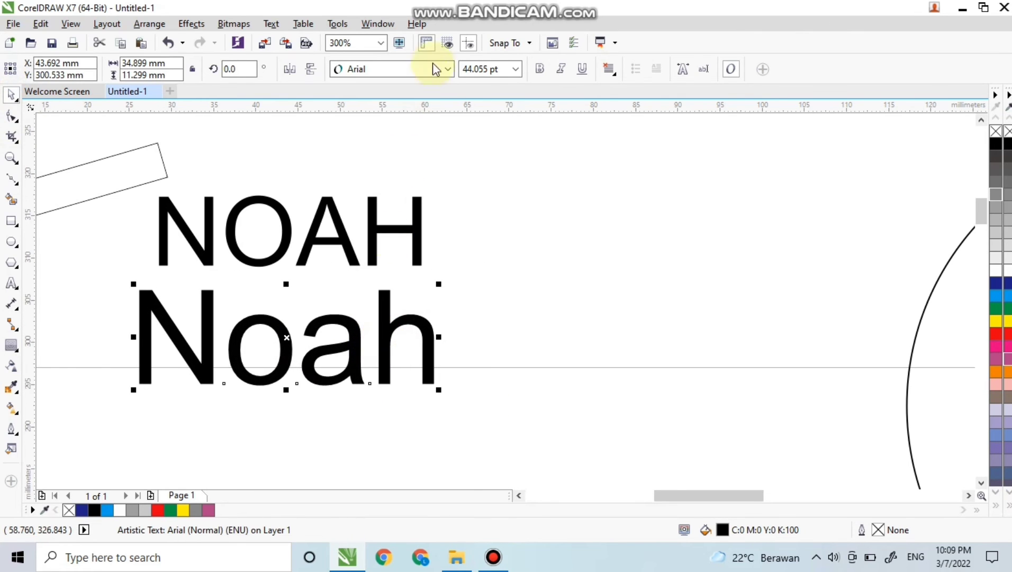
pyautogui.click(448, 72)
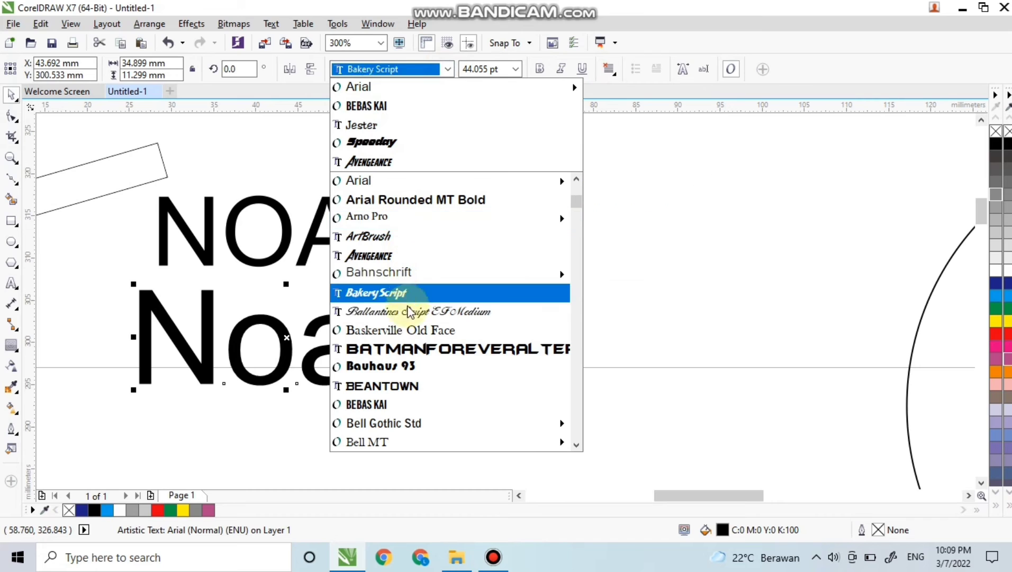
pyautogui.scroll(-4, 410, 405)
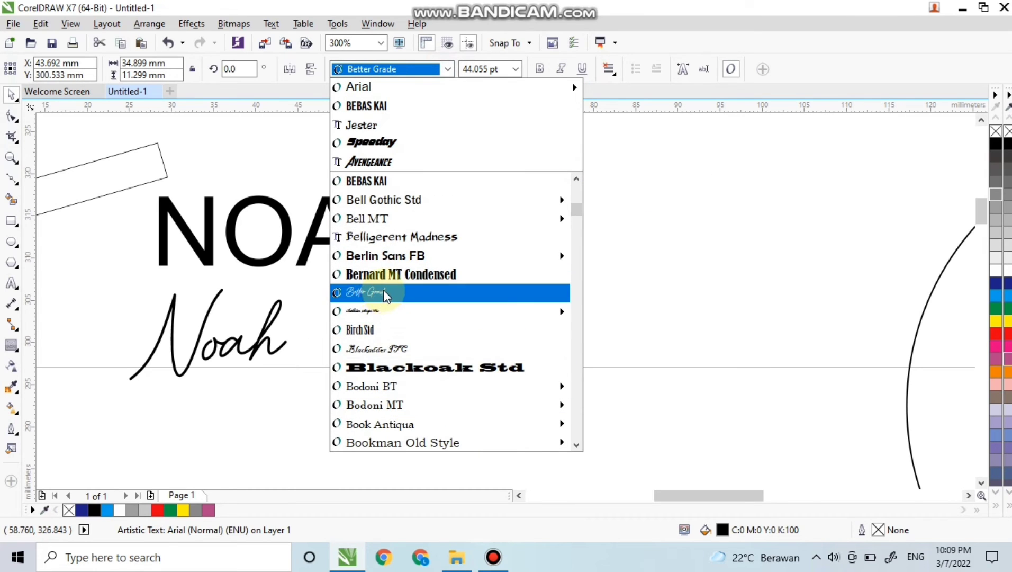
pyautogui.moveTo(392, 390)
pyautogui.scroll(-3, 393, 390)
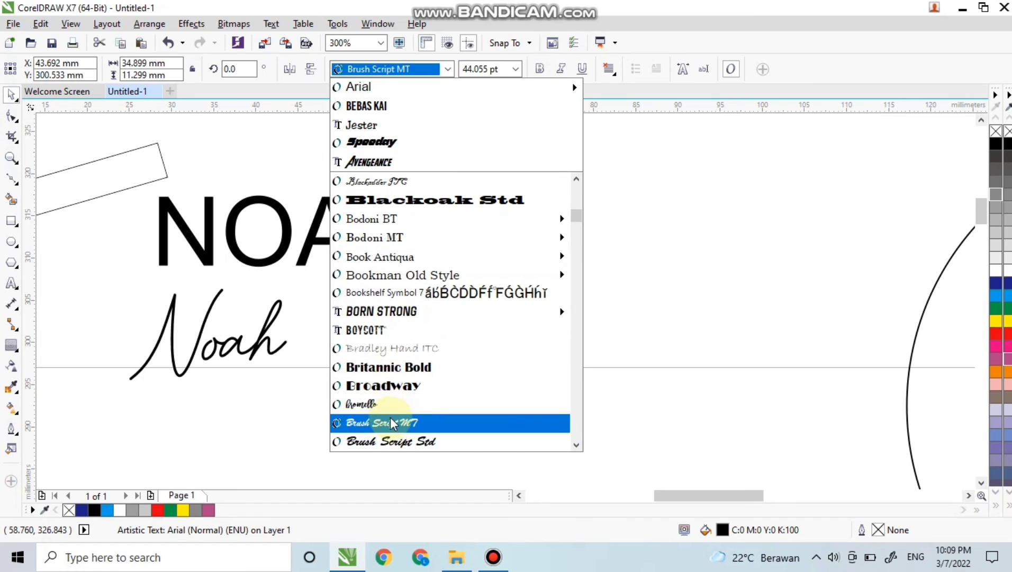
pyautogui.click(385, 406)
pyautogui.moveTo(362, 351); pyautogui.dragTo(551, 356)
pyautogui.scroll(2, 503, 347)
pyautogui.click(695, 336)
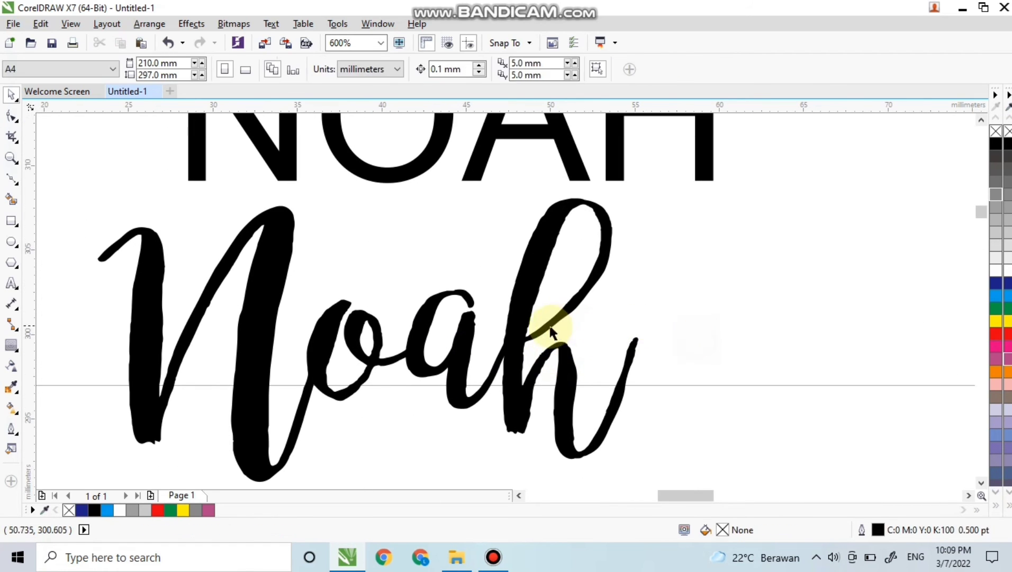
# Step: Convert the bromello script text to curves and examine the places where its letters overlap
pyautogui.click(527, 331)
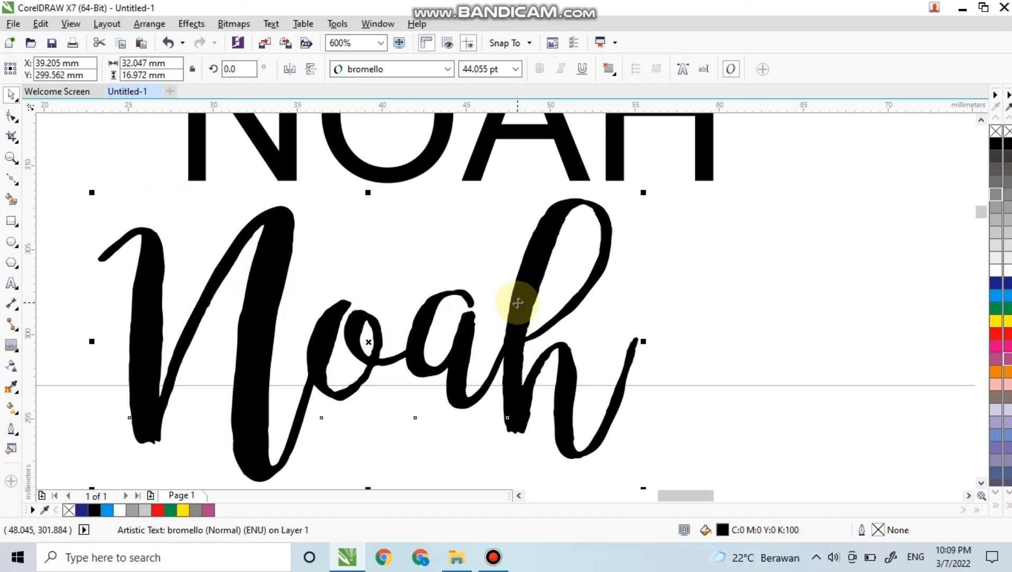
pyautogui.hotkey('ctrl', 'q')
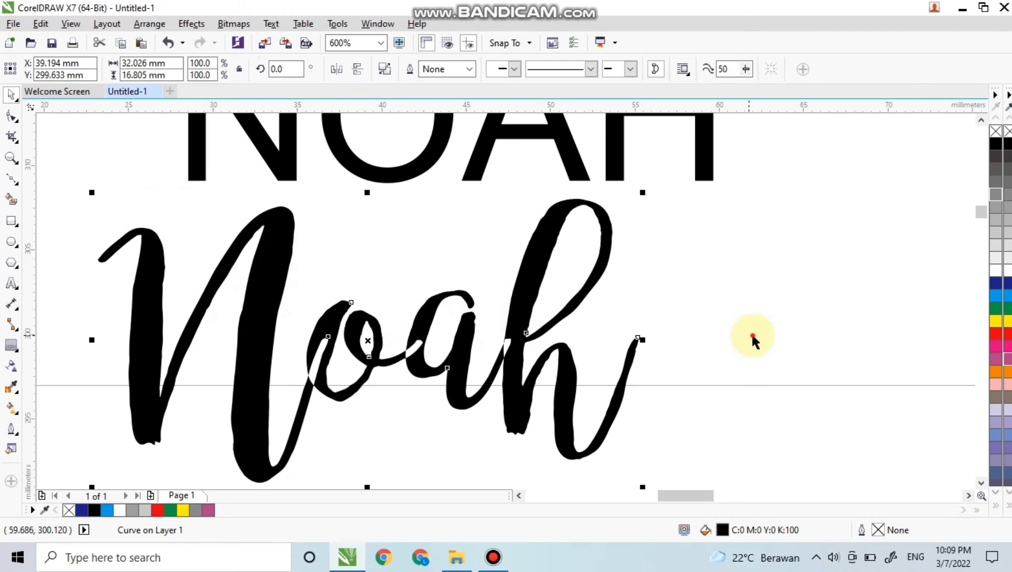
pyautogui.click(753, 337)
pyautogui.scroll(2, 366, 332)
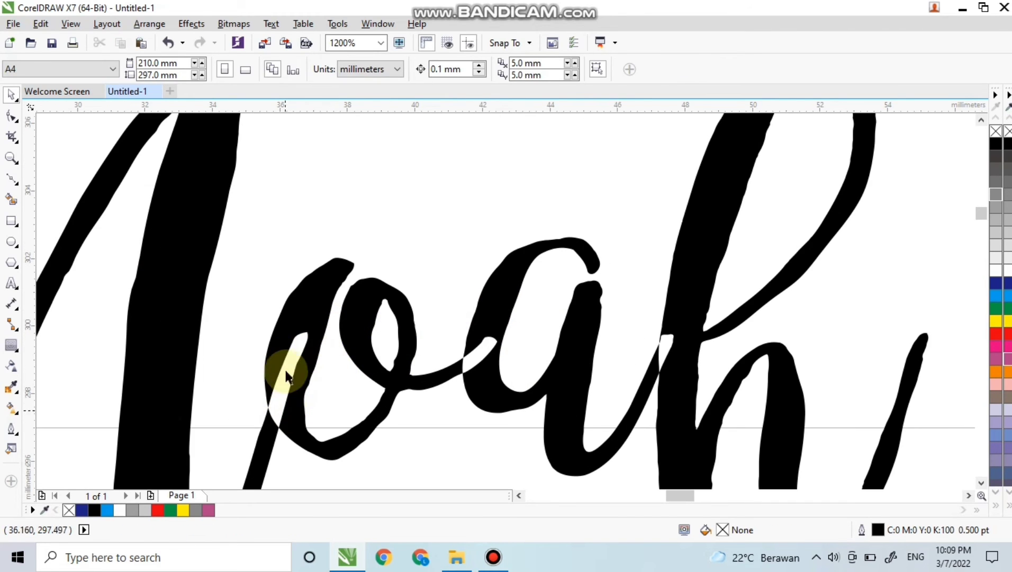
pyautogui.scroll(-2, 487, 351)
pyautogui.scroll(2, 585, 347)
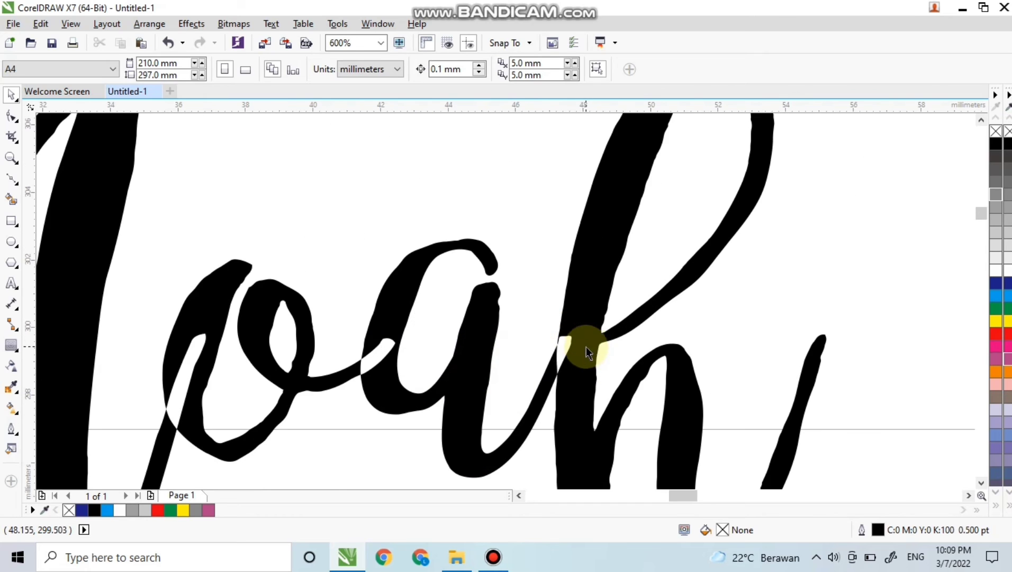
pyautogui.scroll(-2, 565, 353)
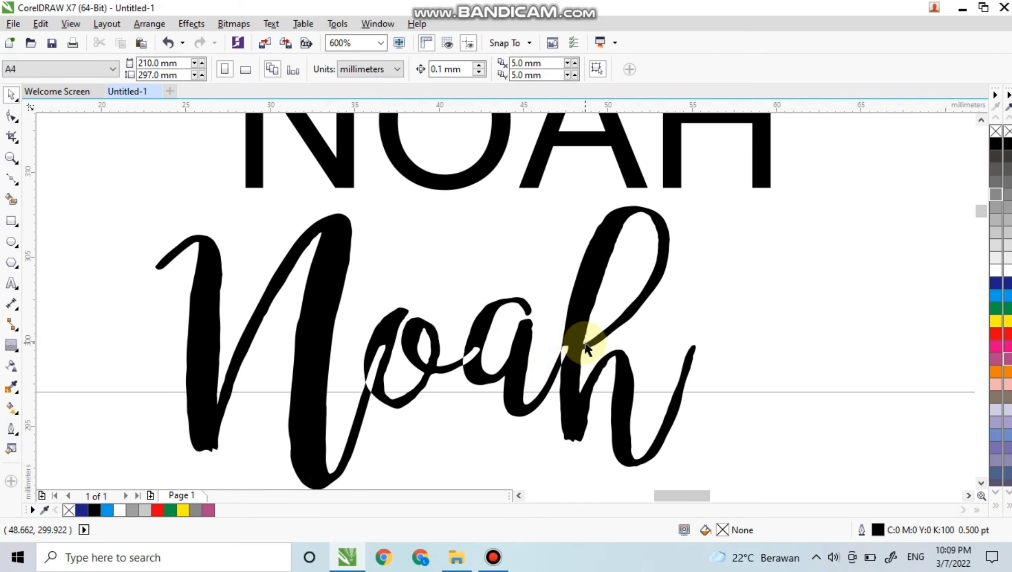
# Step: Undo the conversion of the script text to curves
pyautogui.click(586, 348)
pyautogui.scroll(-2, 588, 347)
pyautogui.moveTo(700, 446); pyautogui.dragTo(351, 265)
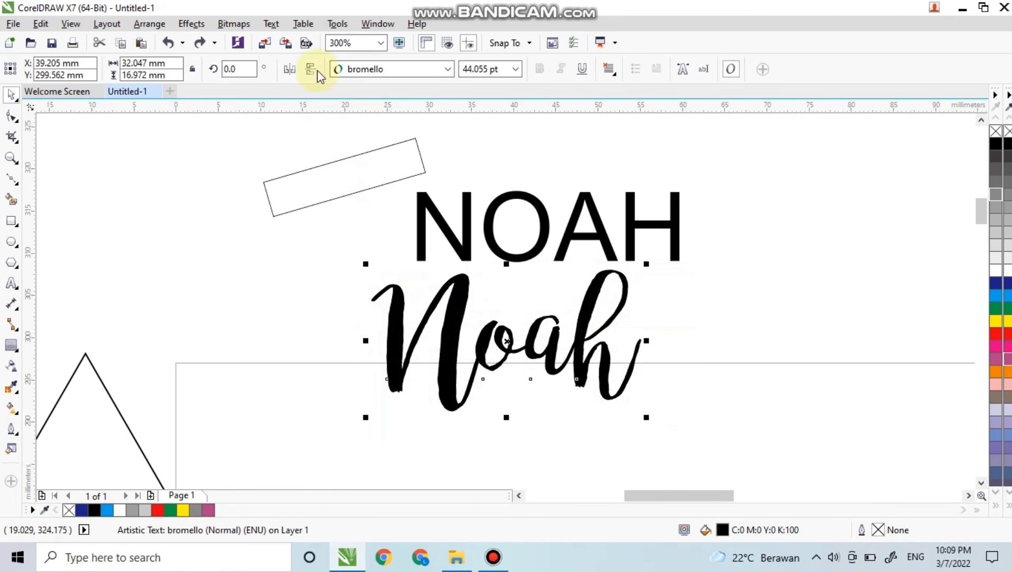
# Step: Convert the bromello script text to a 300 dpi bitmap in RGB Color (24-bit) mode
pyautogui.scroll(2, 436, 147)
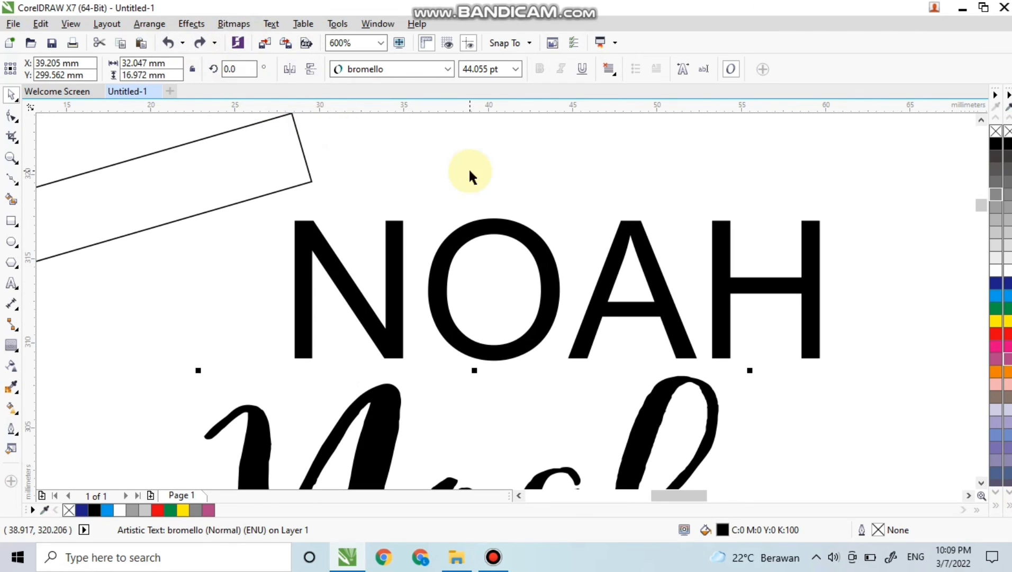
pyautogui.scroll(-2, 466, 171)
pyautogui.click(234, 24)
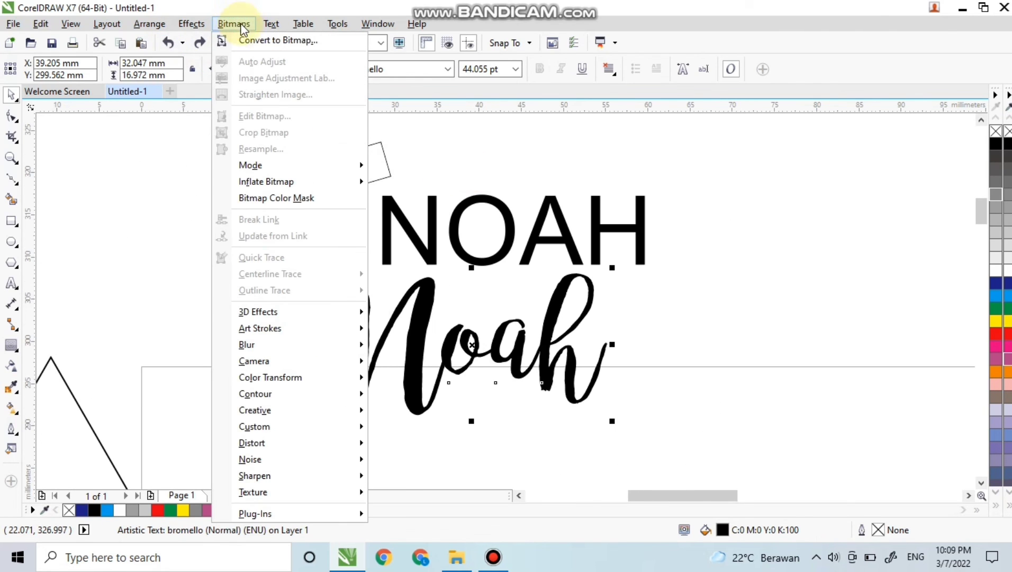
pyautogui.click(258, 41)
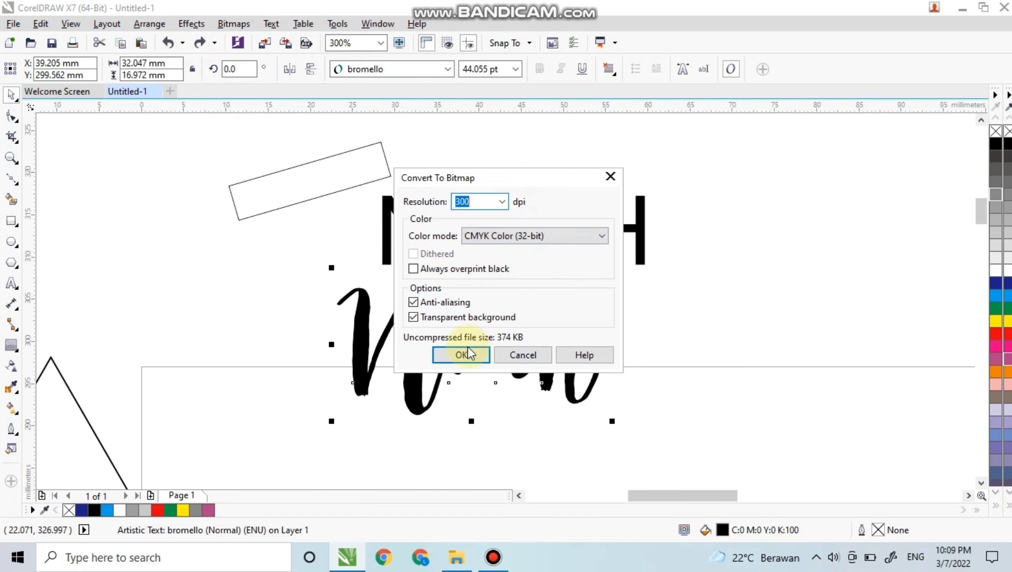
pyautogui.click(516, 236)
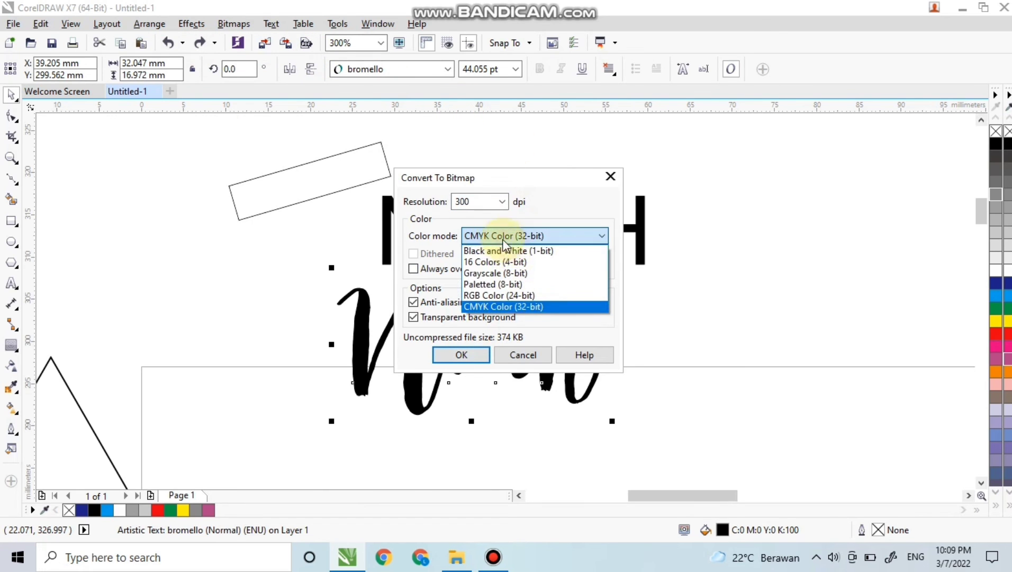
pyautogui.click(504, 300)
pyautogui.click(461, 354)
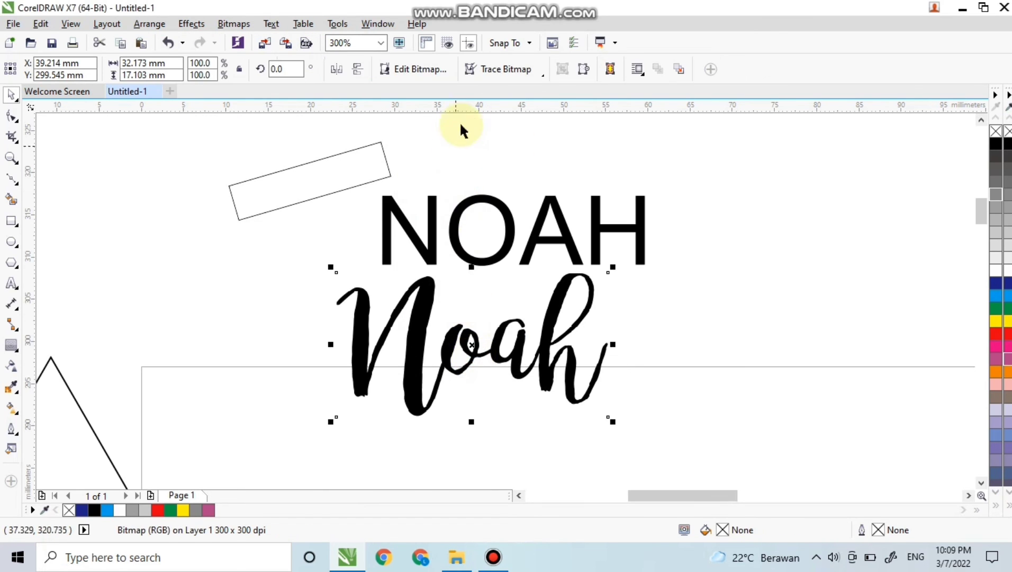
# Step: Trace the script bitmap back into a vector with Outline Trace, using the Line art image type and the offered settings
pyautogui.click(500, 69)
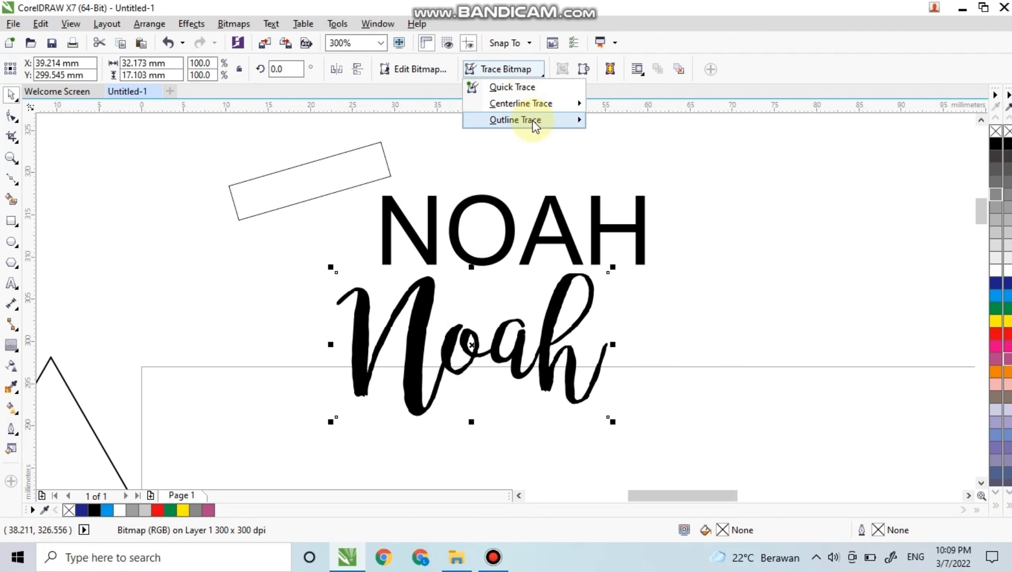
pyautogui.moveTo(535, 123)
pyautogui.click(628, 126)
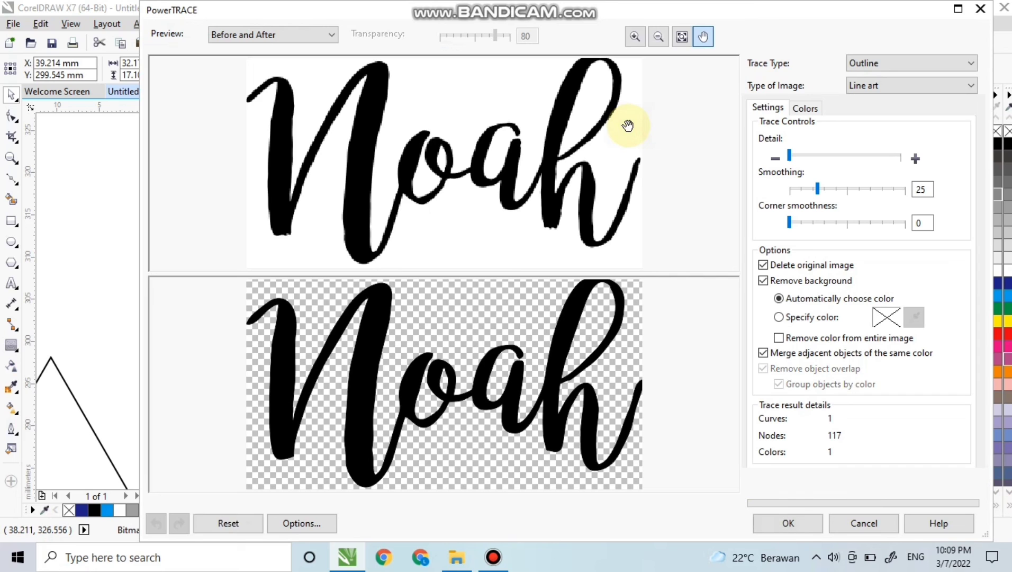
pyautogui.click(788, 523)
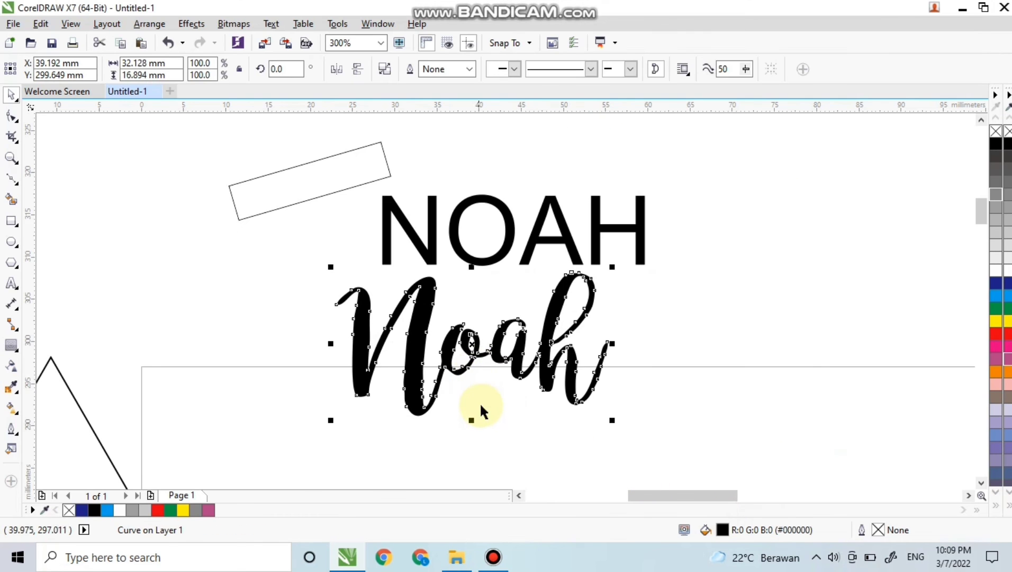
# Step: Examine the nodes of the traced script lettering and the places where its letters join
pyautogui.click(459, 339)
pyautogui.scroll(5, 459, 336)
pyautogui.doubleClick(459, 337)
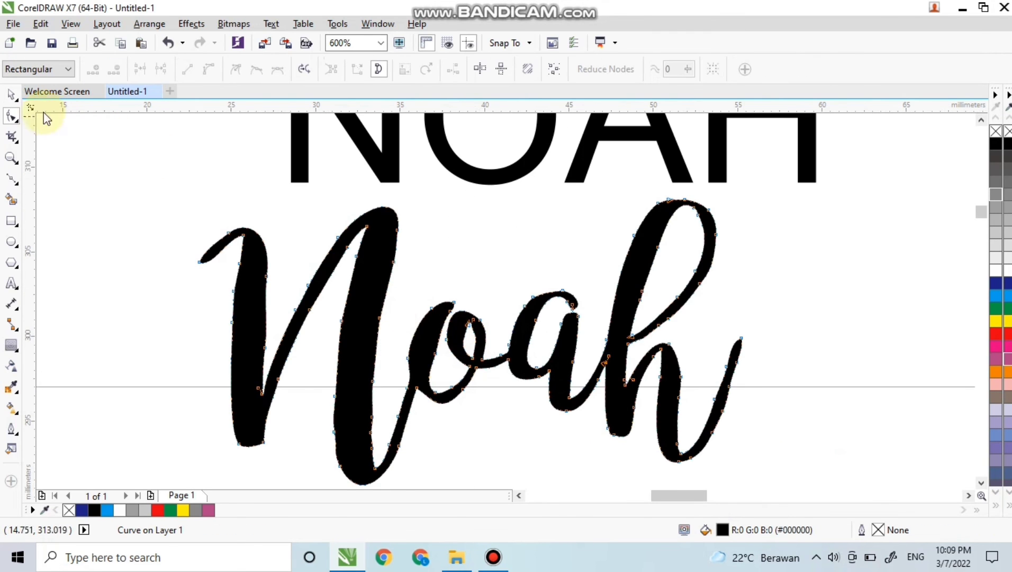
pyautogui.click(11, 95)
pyautogui.scroll(2, 417, 386)
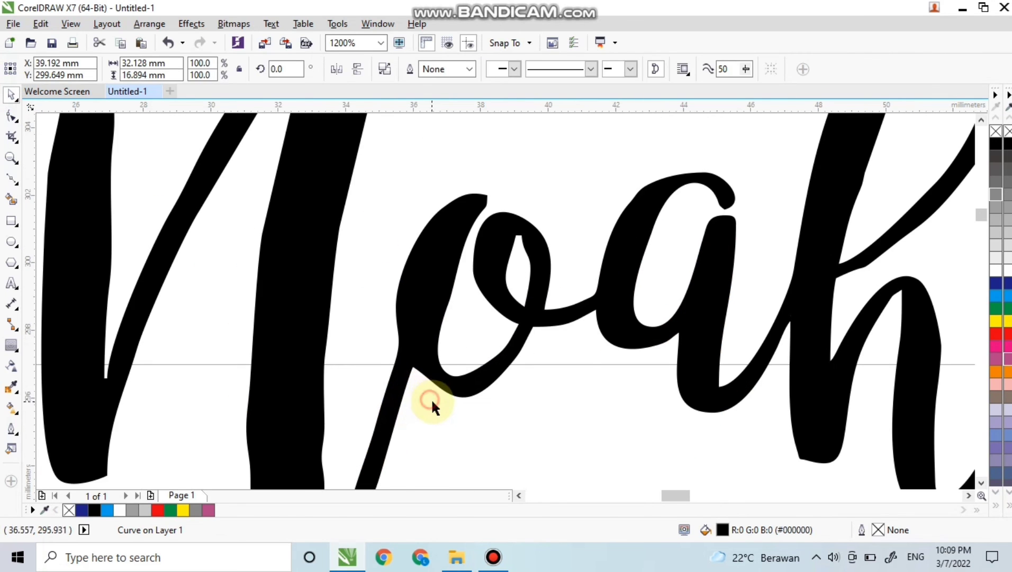
pyautogui.click(431, 398)
pyautogui.scroll(-2, 390, 285)
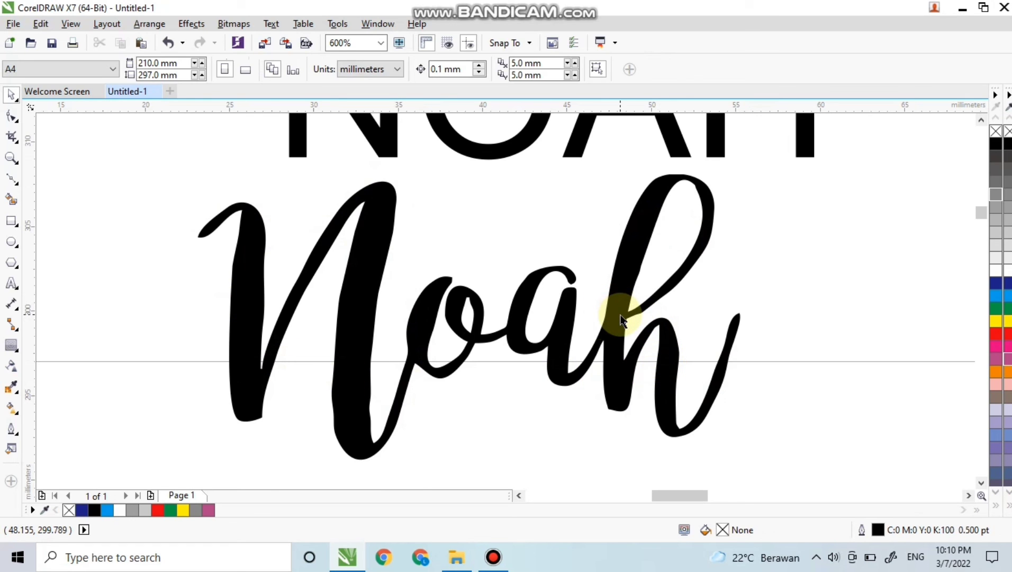
pyautogui.scroll(2, 420, 344)
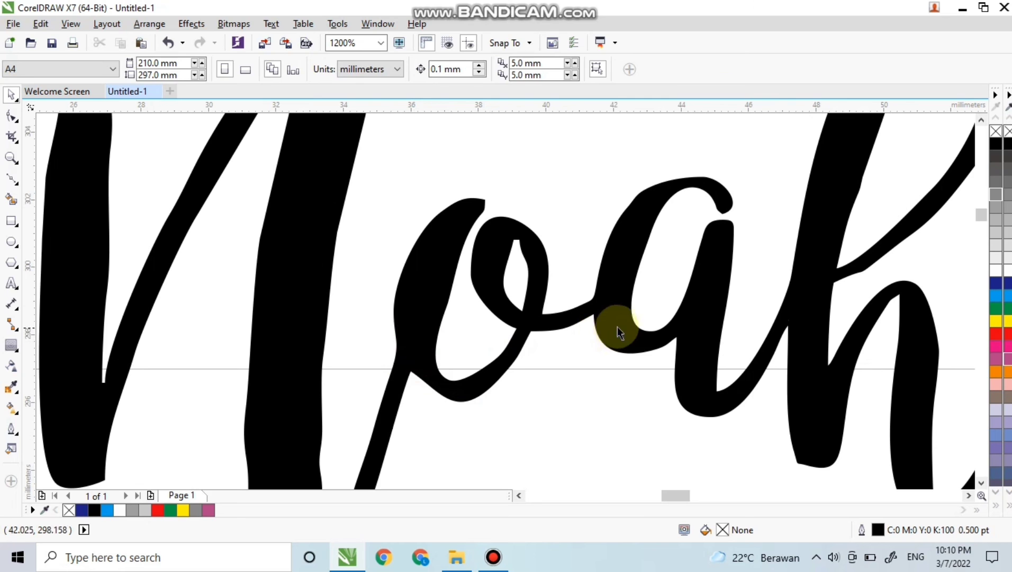
pyautogui.scroll(-4, 603, 304)
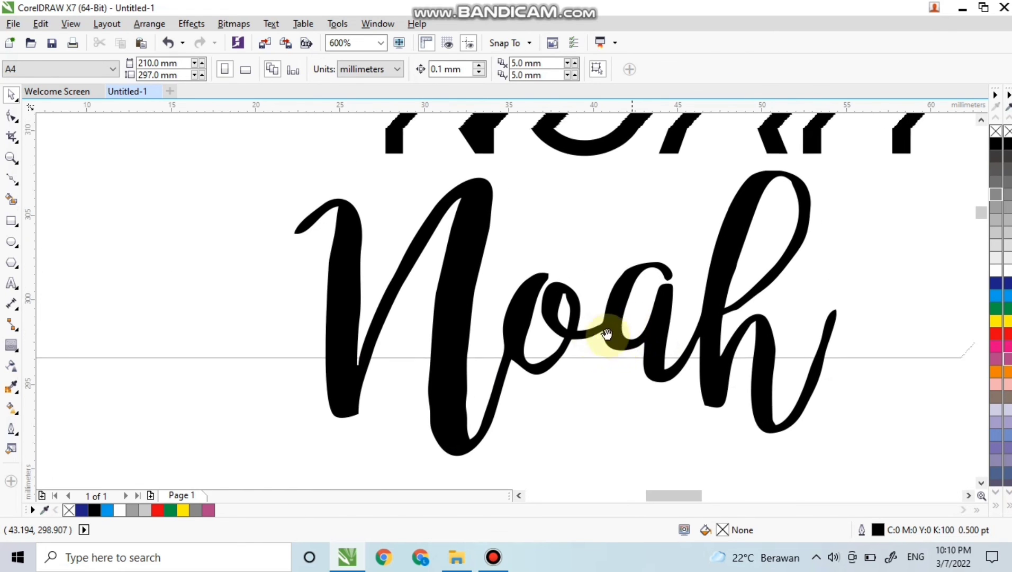
pyautogui.scroll(2, 579, 369)
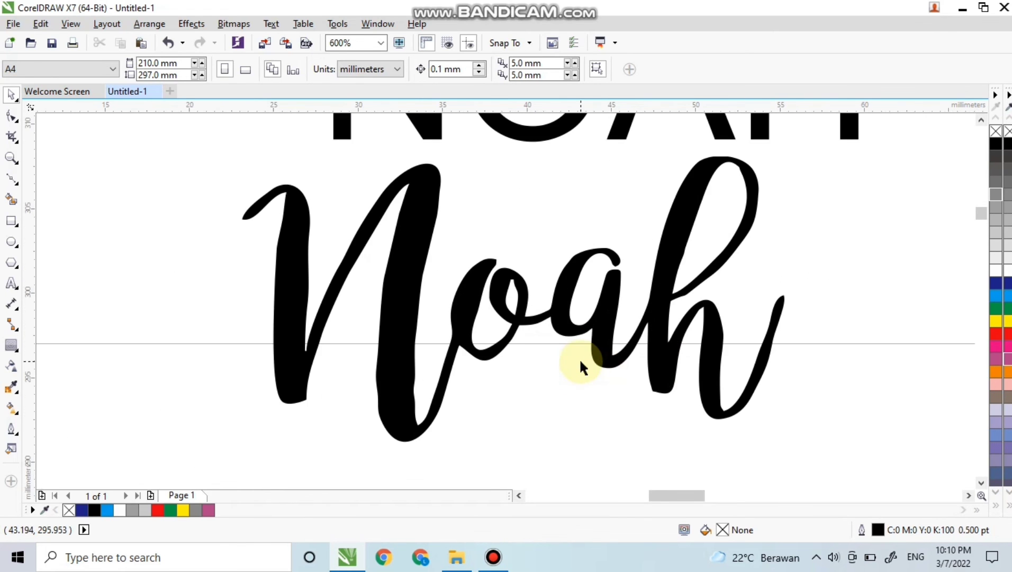
pyautogui.scroll(-1, 586, 352)
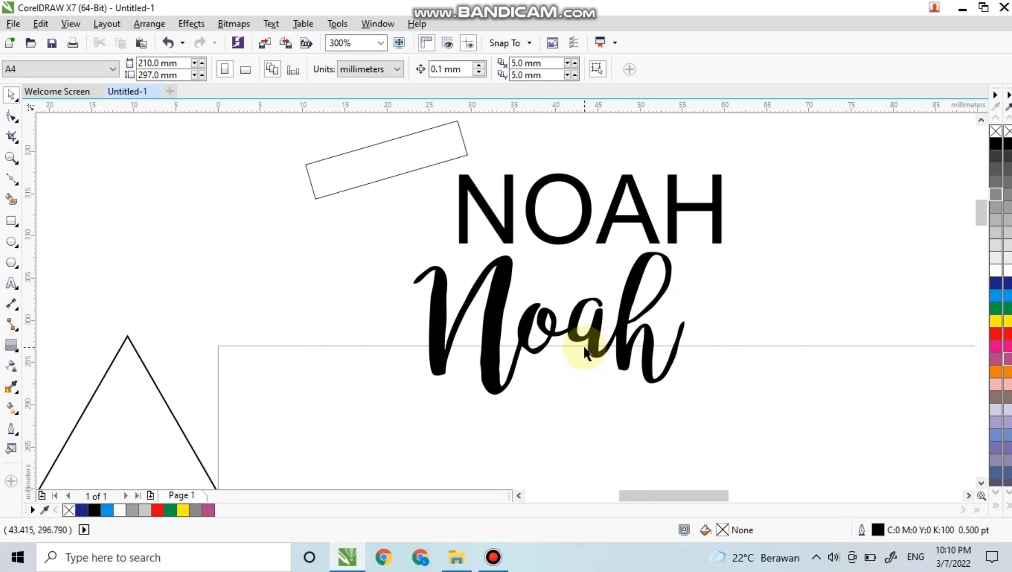
pyautogui.scroll(-2, 714, 382)
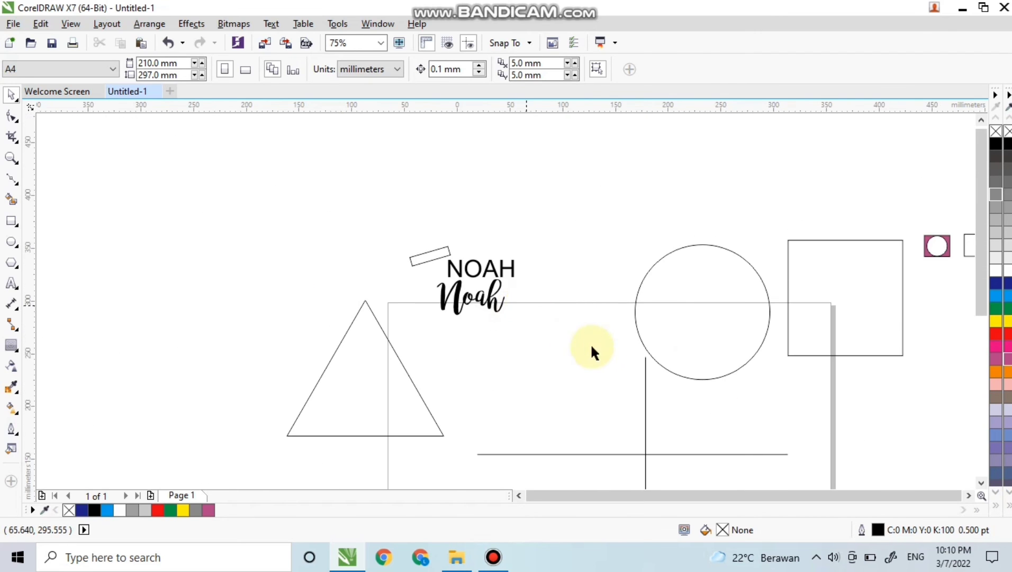
pyautogui.scroll(-1, 593, 351)
pyautogui.scroll(1, 537, 306)
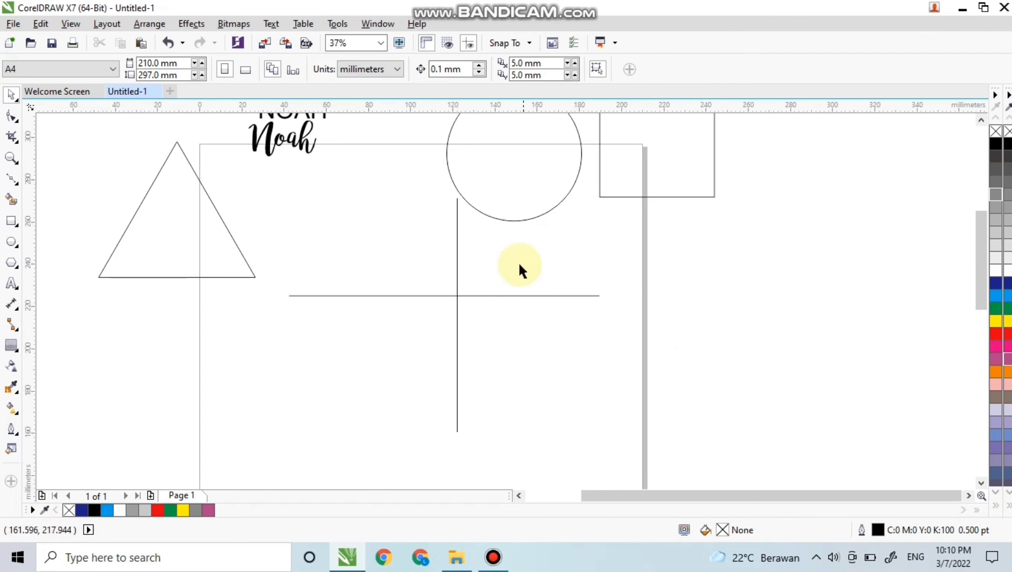
pyautogui.moveTo(519, 264); pyautogui.dragTo(515, 355)
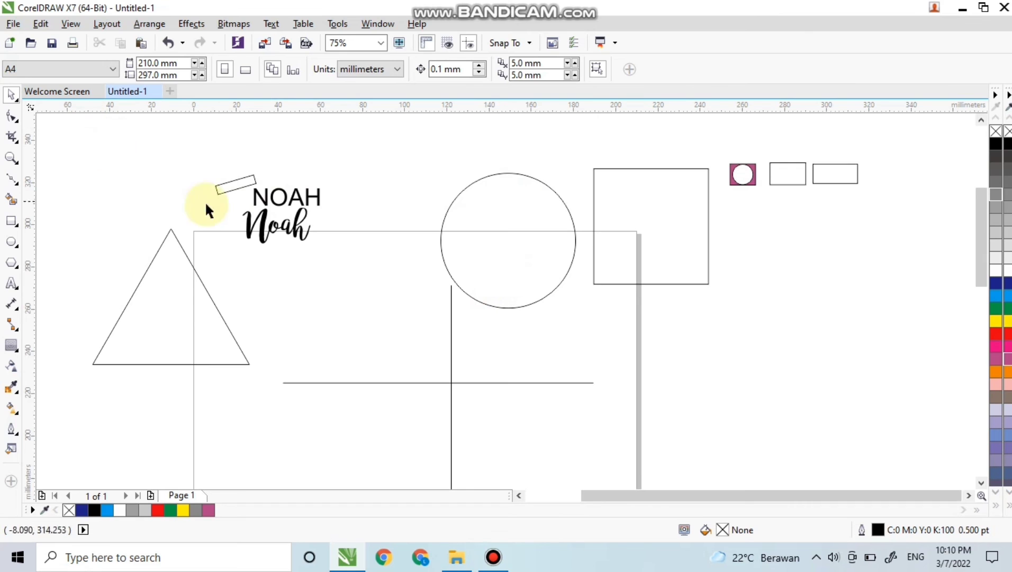
pyautogui.scroll(4, 254, 195)
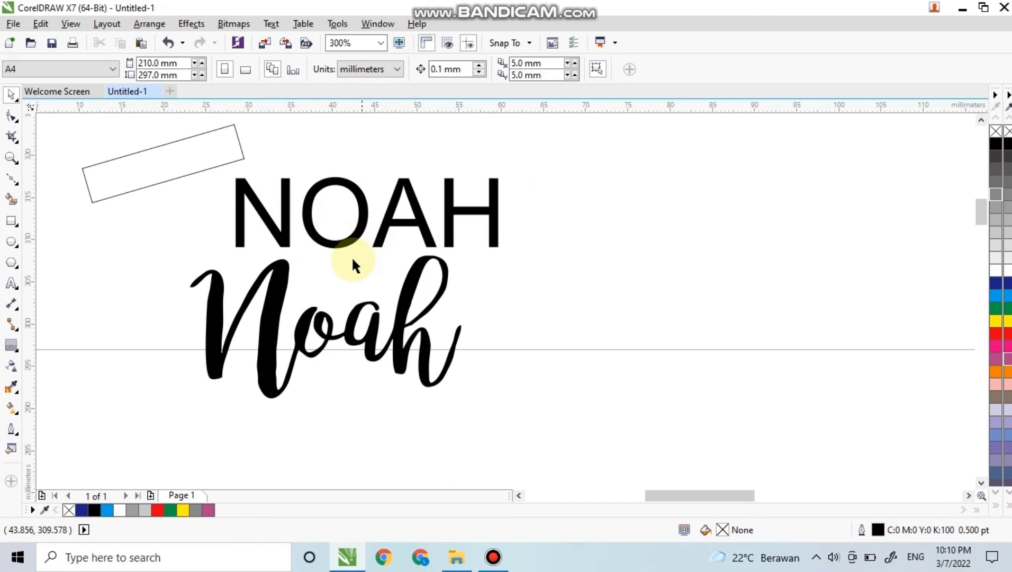
pyautogui.scroll(-4, 283, 244)
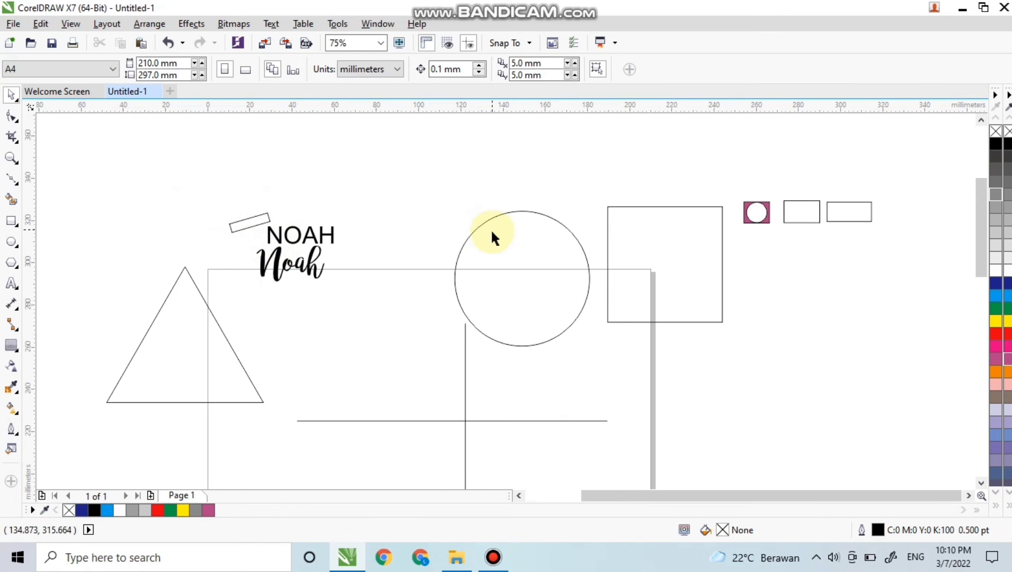